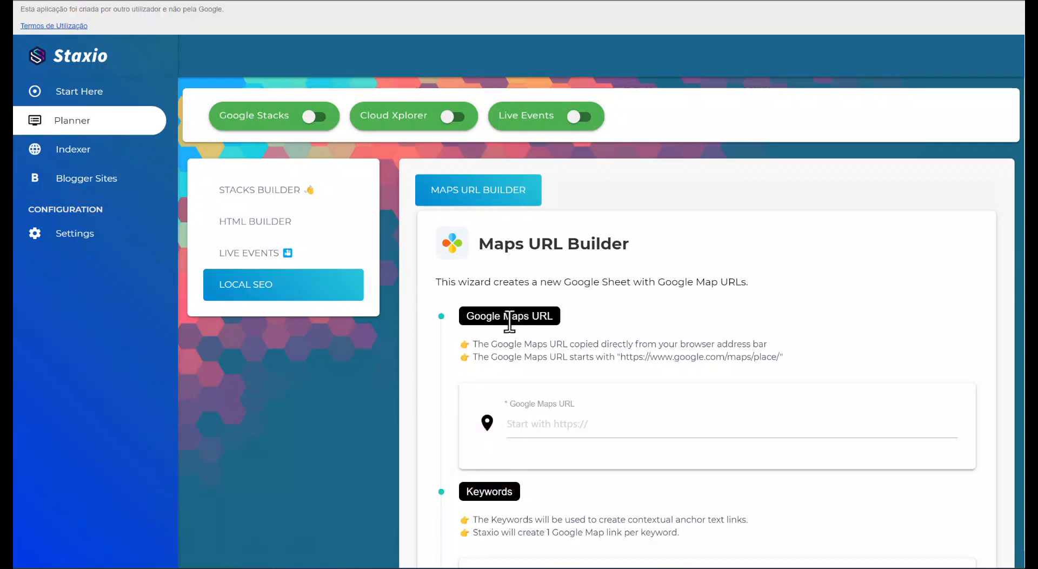
# Enable both the QR Codes and Link Shorteners options for the Maps URL Builder
pyautogui.scroll(-6, 510, 429)
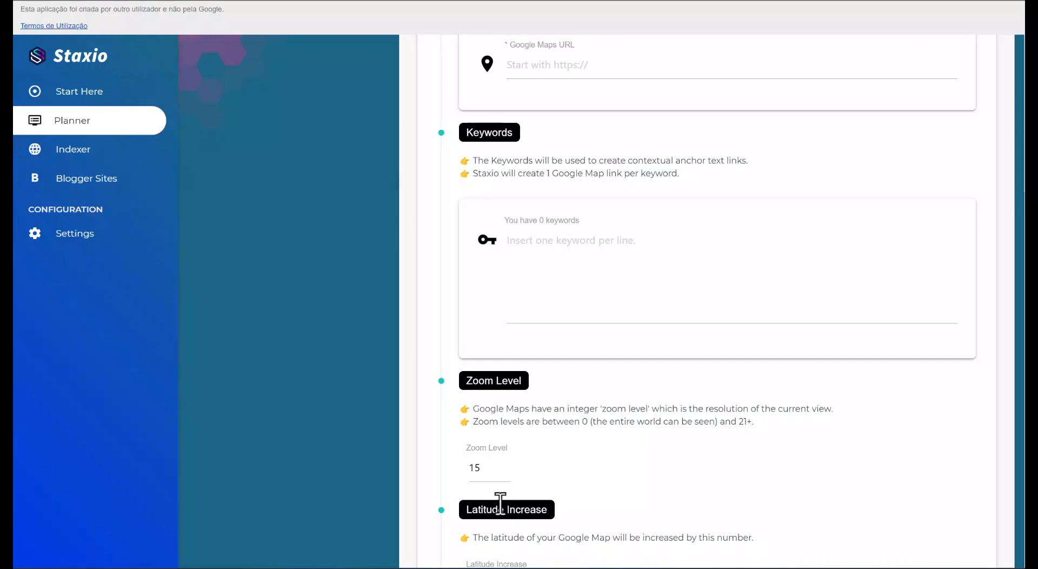
pyautogui.scroll(-1, 497, 498)
pyautogui.scroll(-1, 495, 495)
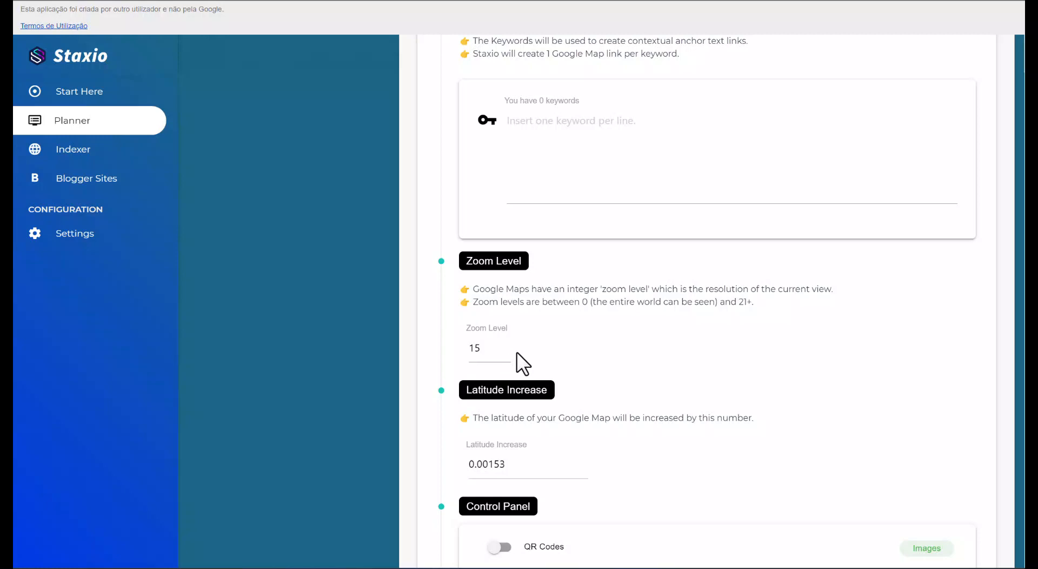
pyautogui.scroll(-2, 517, 352)
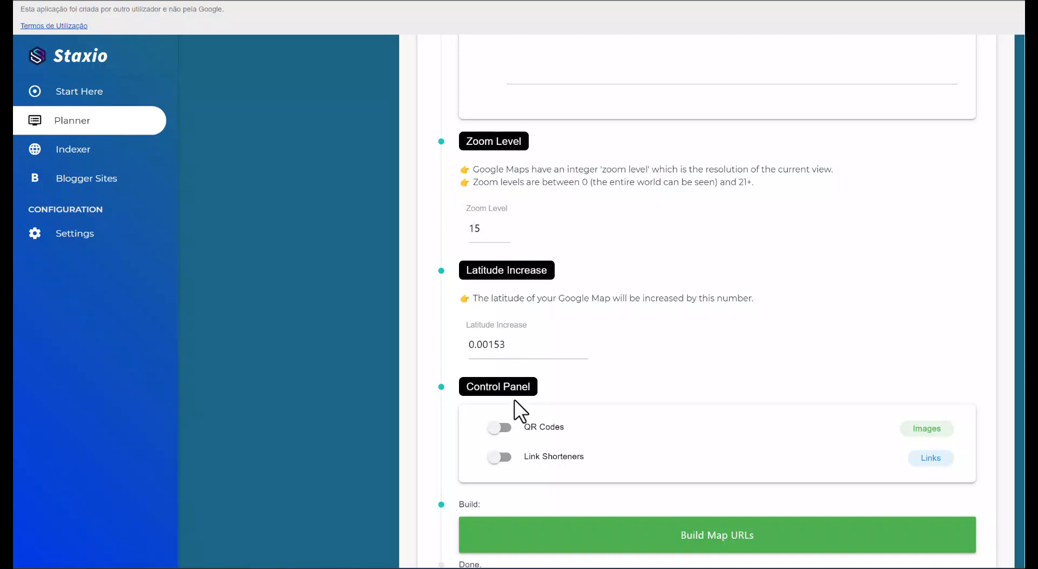
pyautogui.click(501, 428)
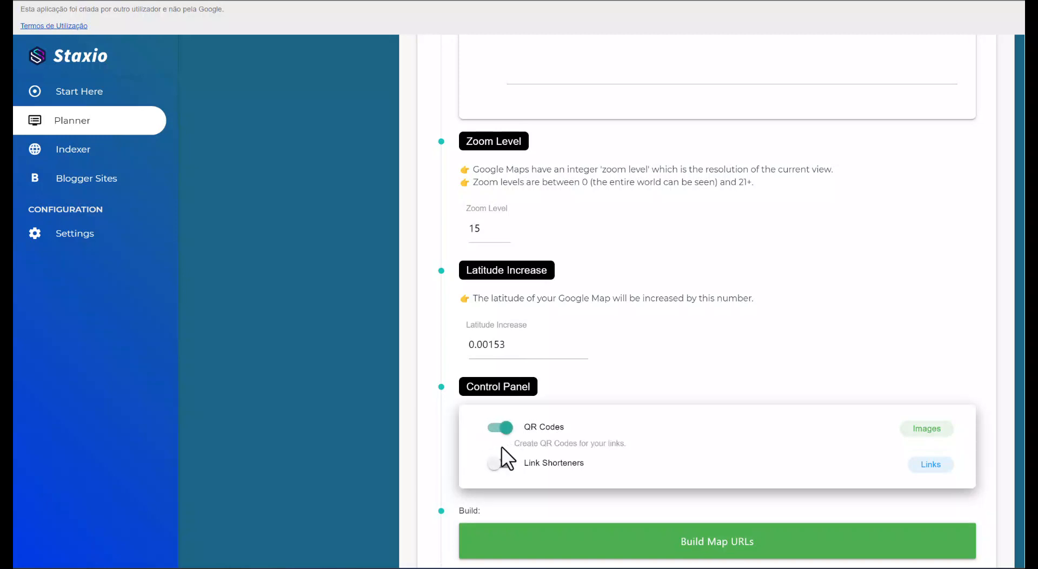
pyautogui.click(499, 463)
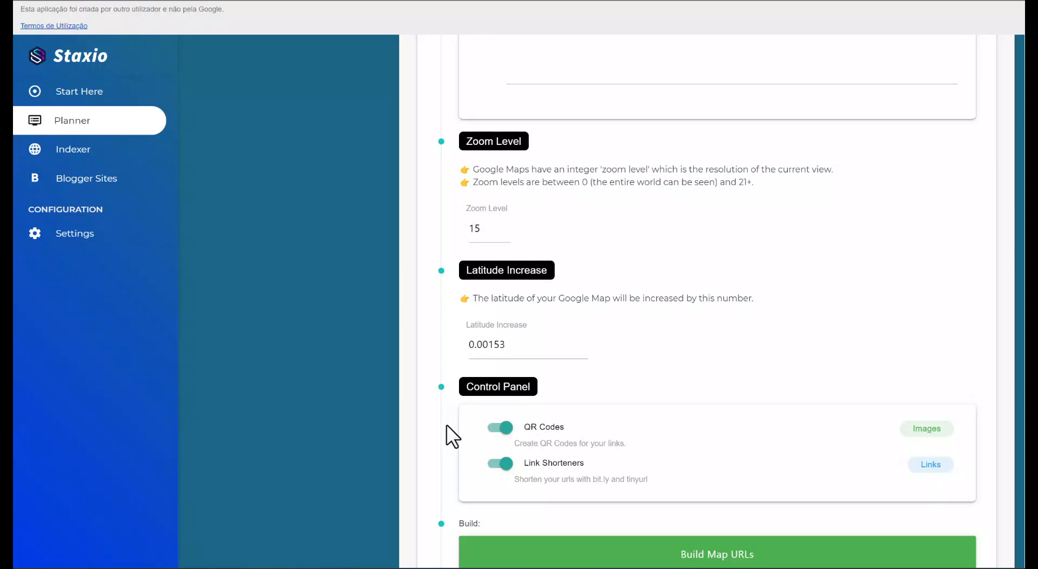
# Copy the Drenagem Linfática place URL from the notes in the text editor into the builder's Google Maps URL field
pyautogui.scroll(1, 446, 423)
pyautogui.scroll(6, 446, 424)
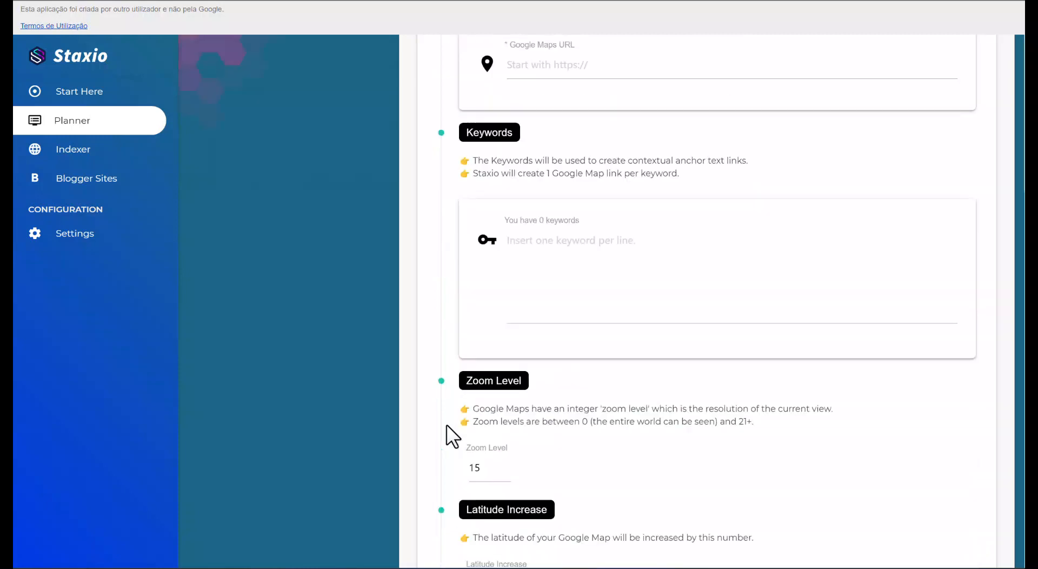
pyautogui.scroll(4, 446, 424)
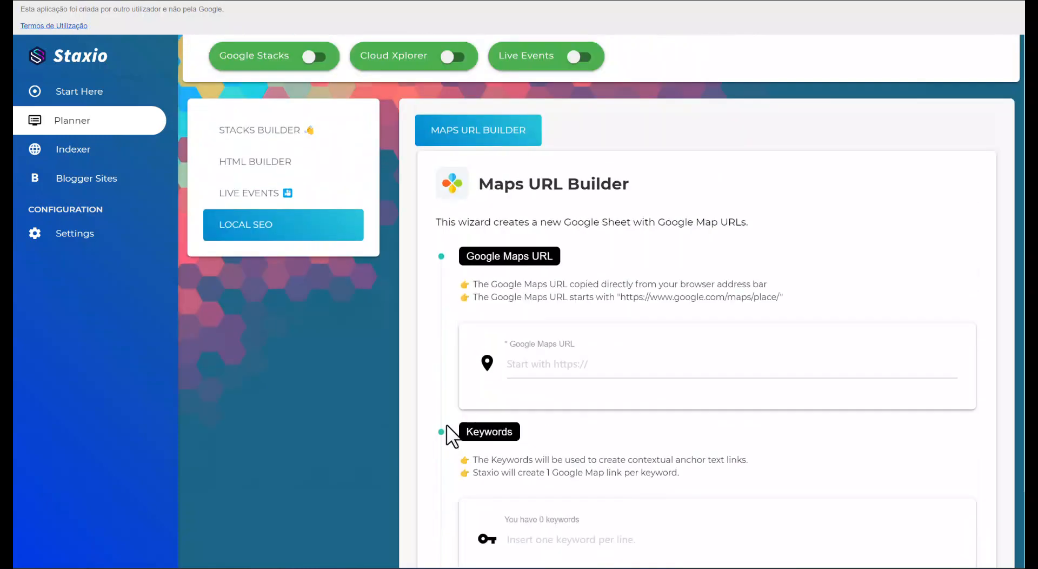
pyautogui.scroll(1, 445, 424)
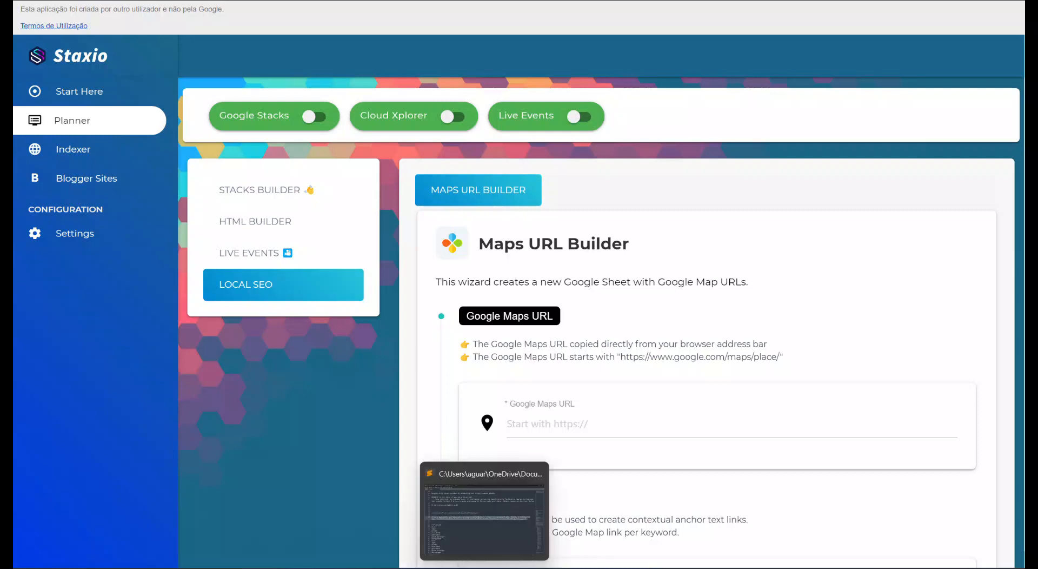
pyautogui.click(454, 503)
pyautogui.hotkey('ctrl', 'c')
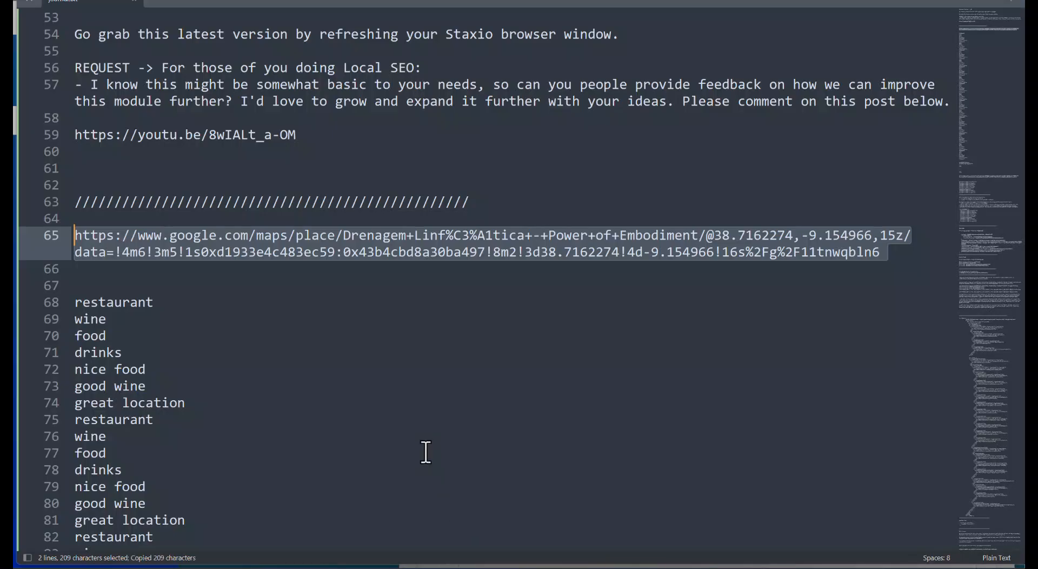
pyautogui.hotkey('alt', 'Tab')
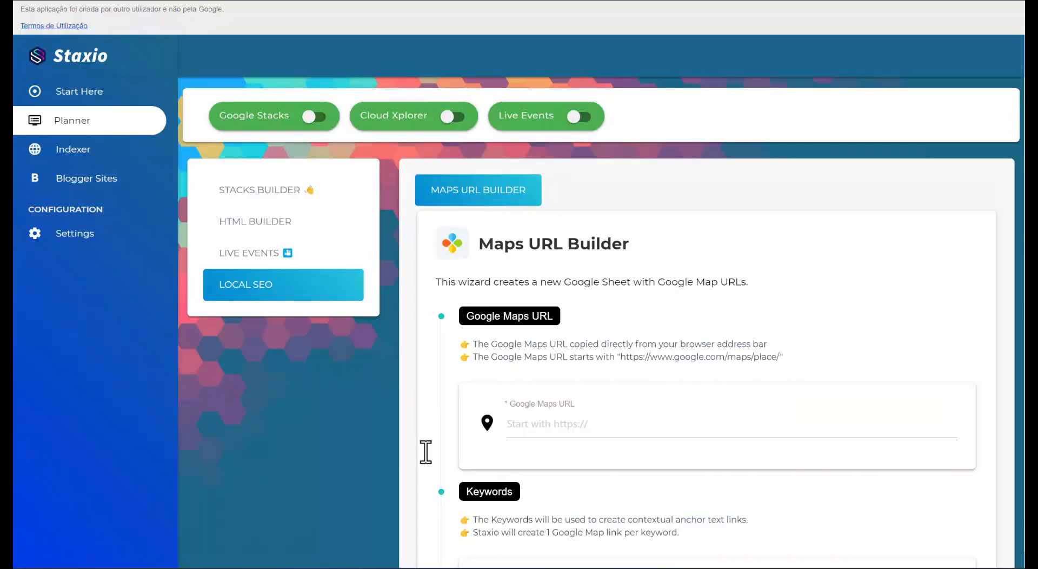
pyautogui.click(543, 432)
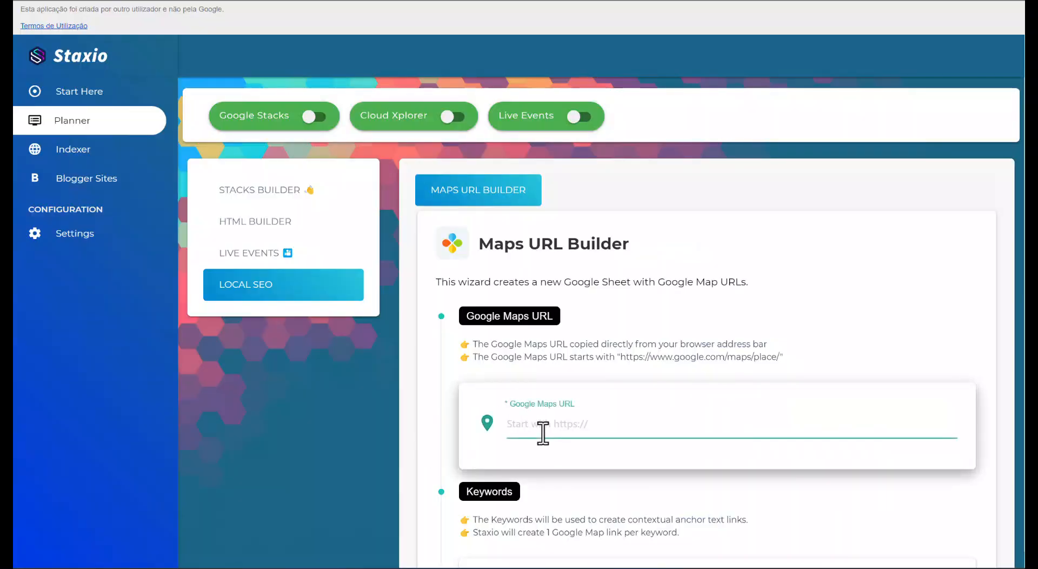
pyautogui.hotkey('ctrl', 'v')
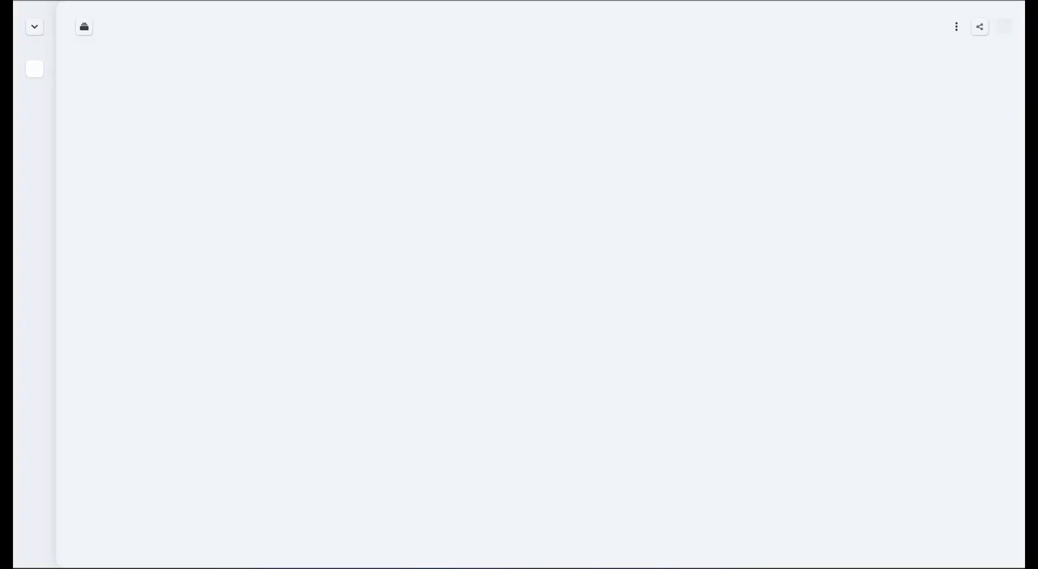
# Open maps.google.com, zoom in on the area around R. Principal and open the Café Garcia place to get its URL
pyautogui.write('maps.google.com')
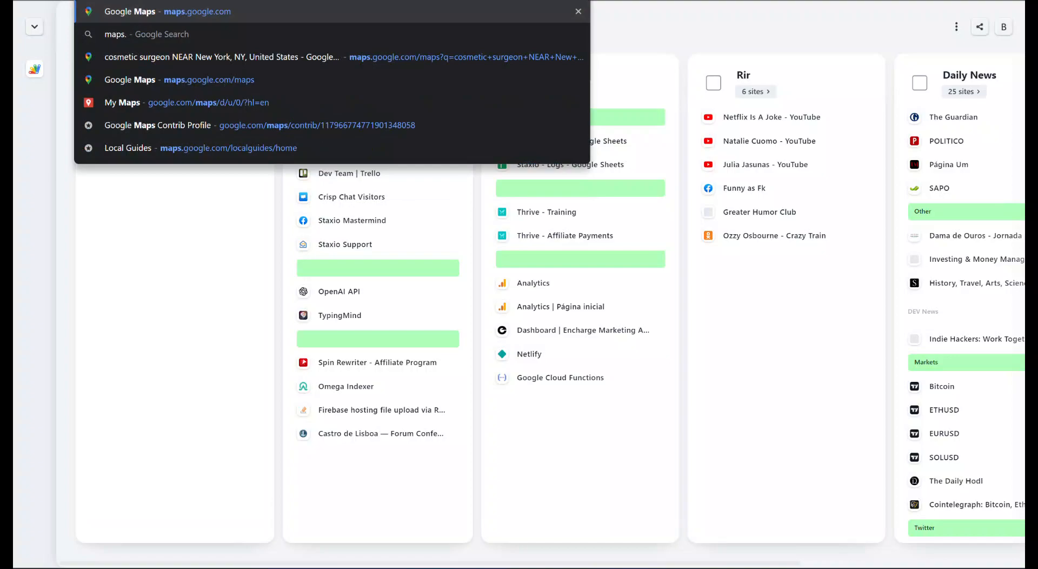
pyautogui.press('Return')
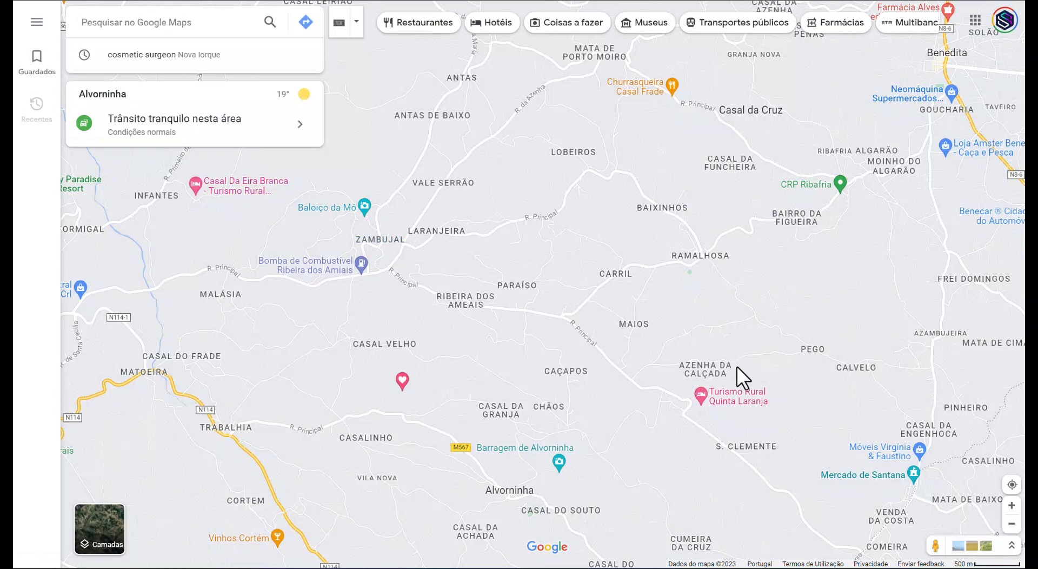
pyautogui.click(1011, 506)
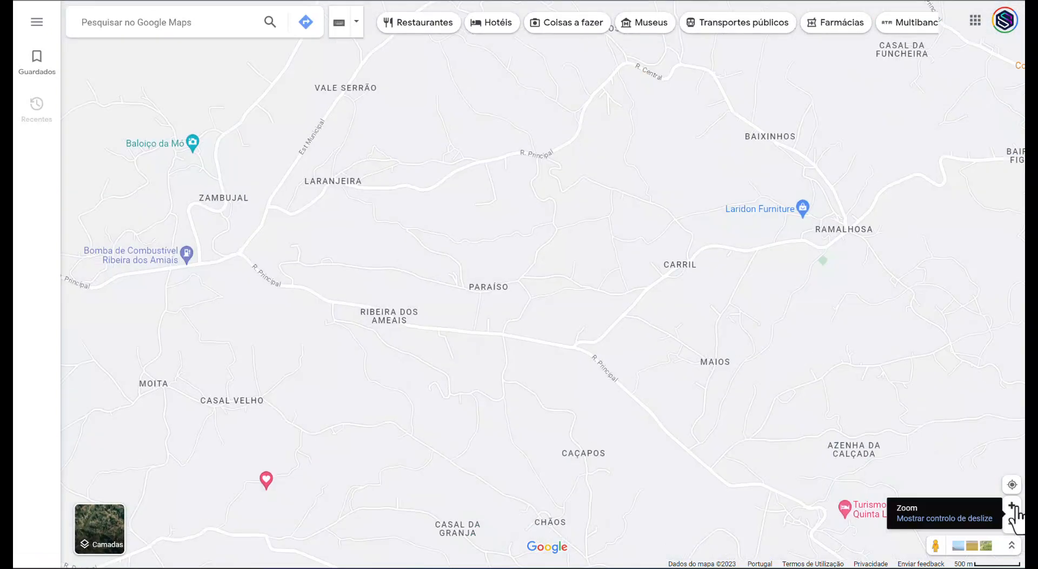
pyautogui.click(1011, 505)
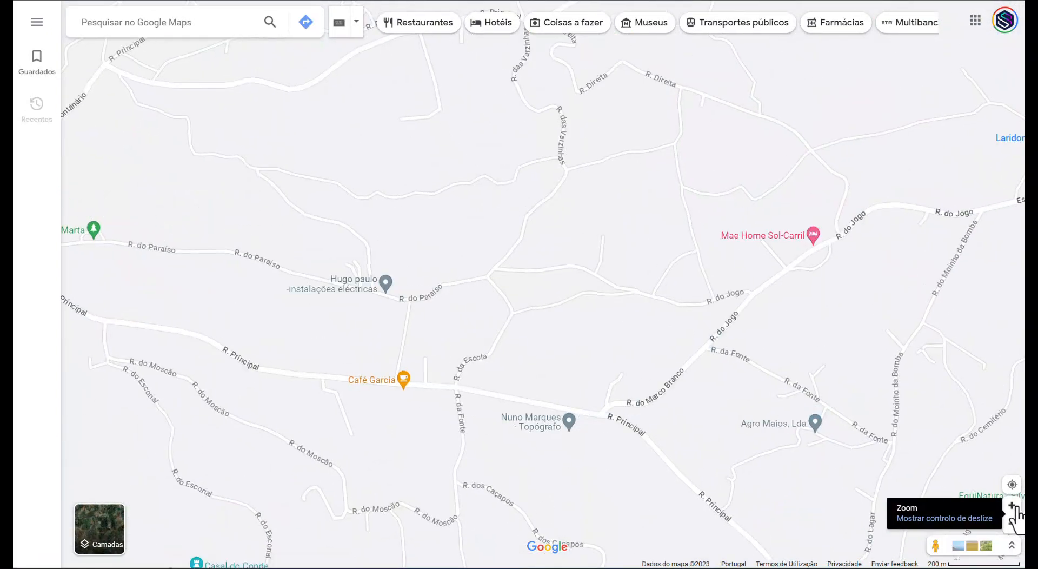
pyautogui.click(1011, 505)
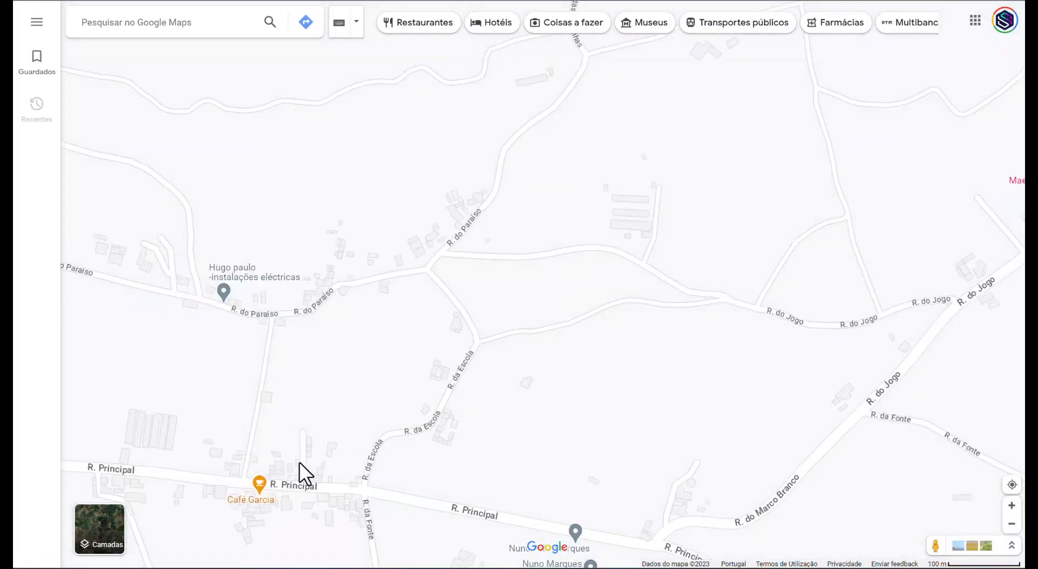
pyautogui.moveTo(305, 462); pyautogui.dragTo(563, 313)
pyautogui.click(516, 340)
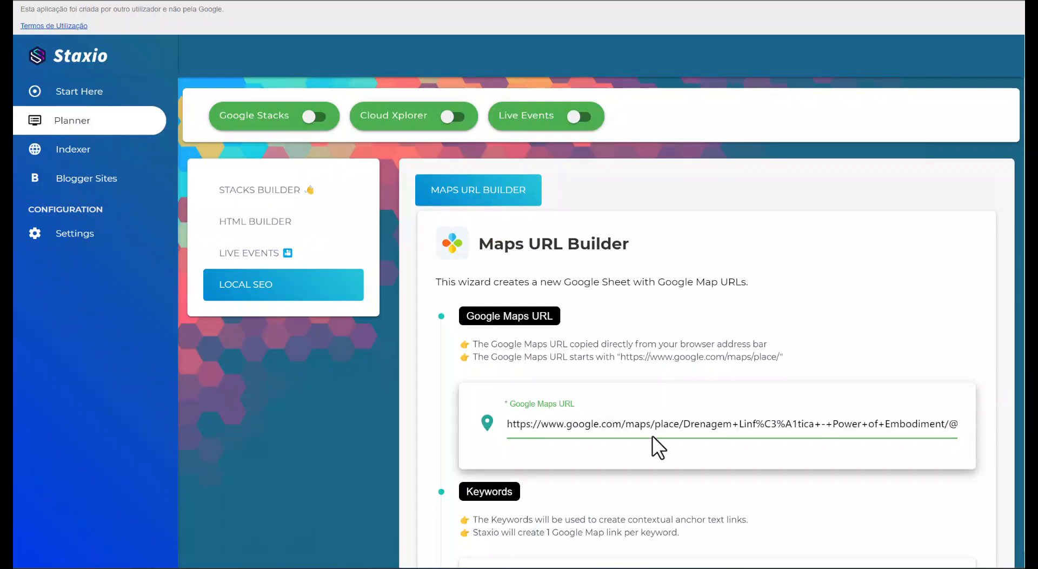
# Replace the Google Maps URL in Staxio with the copied Café Garcia place link and check the full address
pyautogui.tripleClick(654, 427)
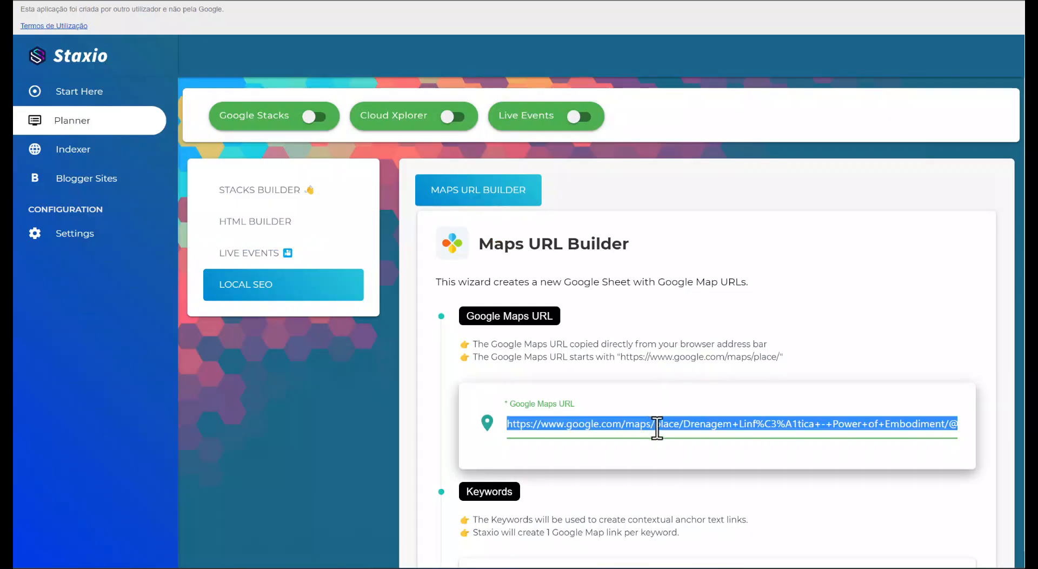
pyautogui.press('BackSpace')
pyautogui.hotkey('ctrl', 'v')
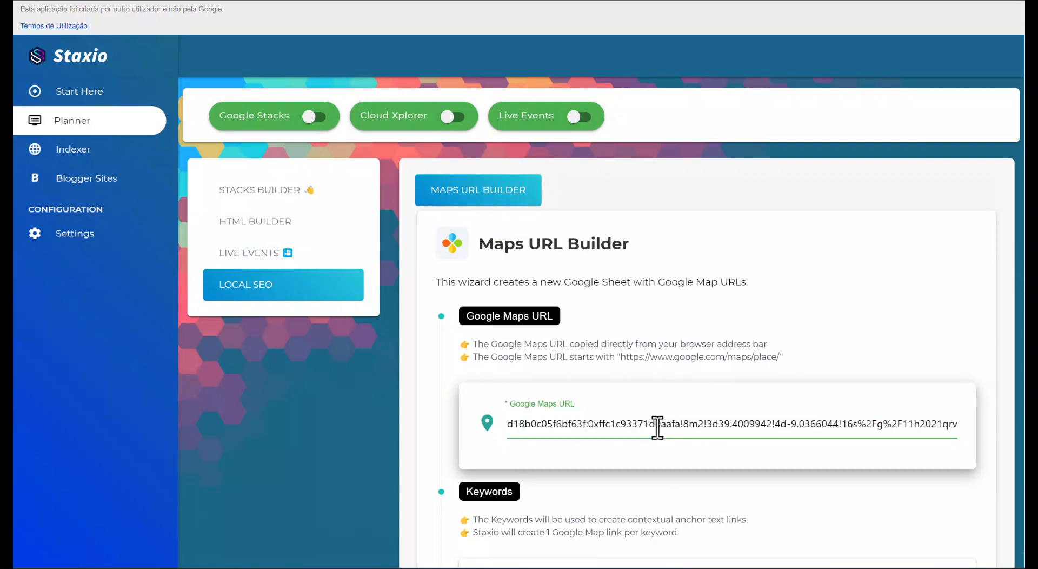
pyautogui.moveTo(673, 425); pyautogui.dragTo(469, 420)
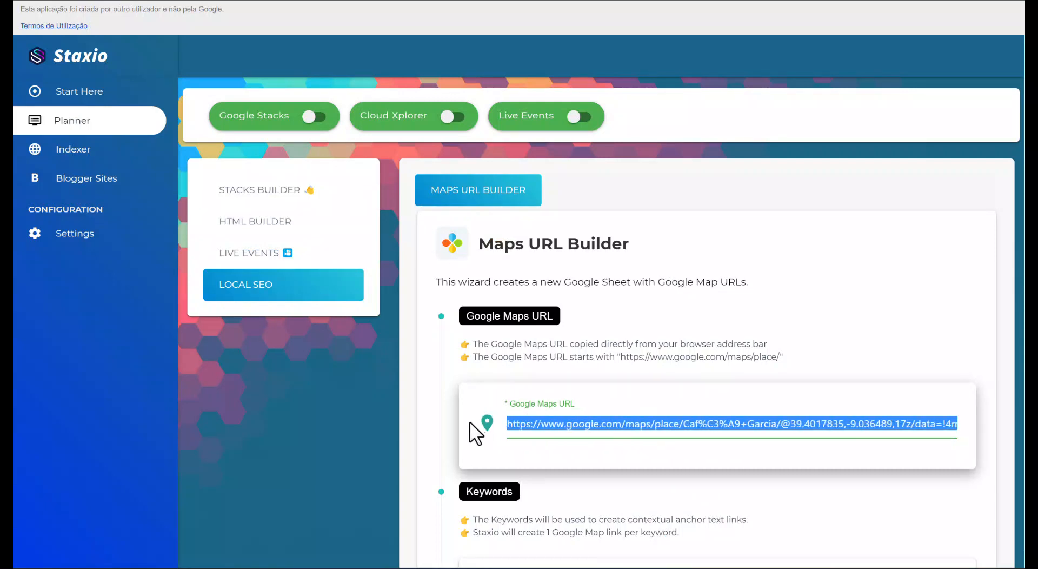
pyautogui.click(572, 431)
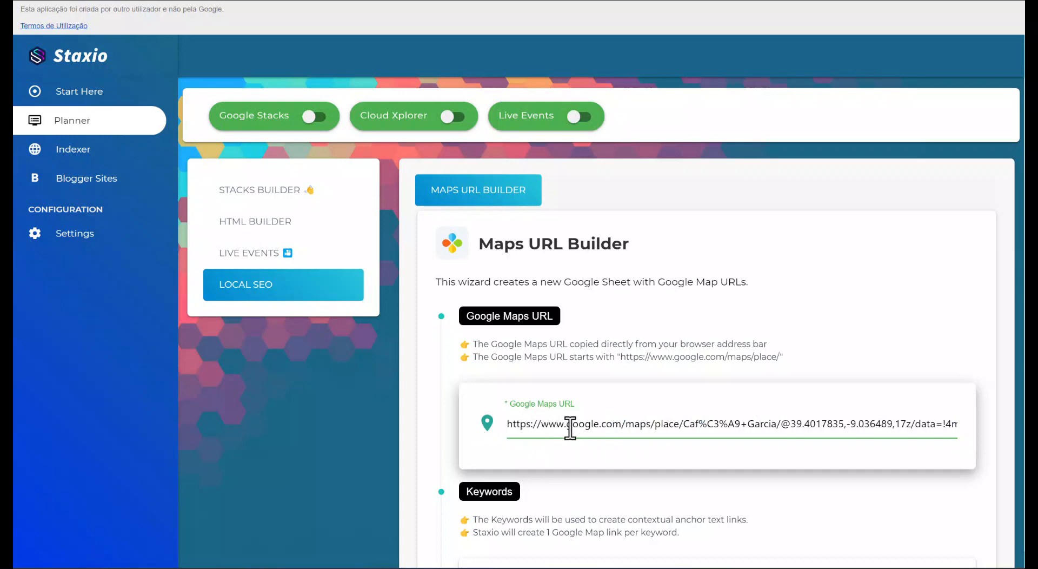
pyautogui.moveTo(673, 427); pyautogui.dragTo(960, 424)
pyautogui.click(867, 423)
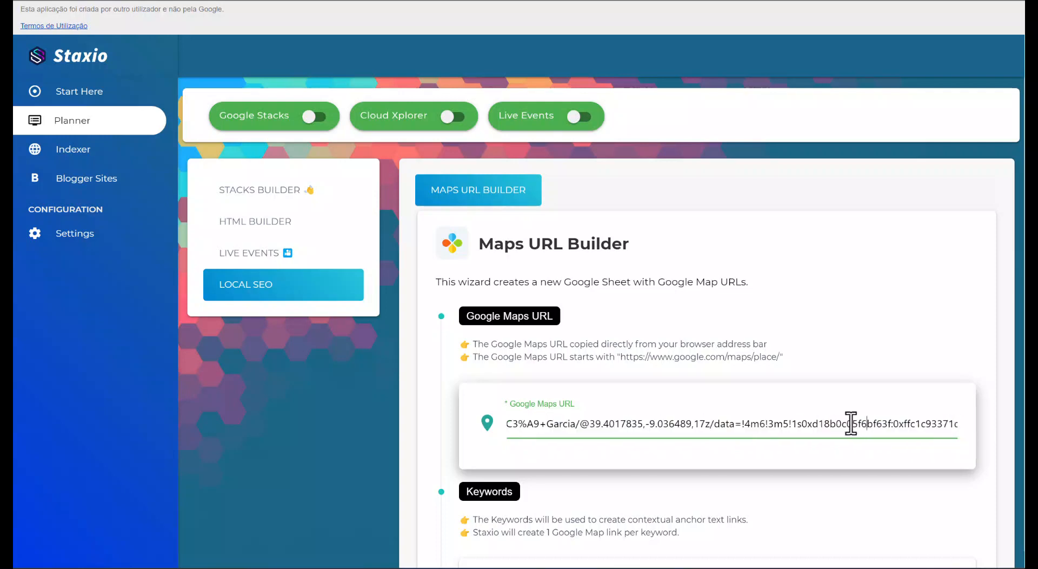
pyautogui.moveTo(550, 421); pyautogui.dragTo(455, 430)
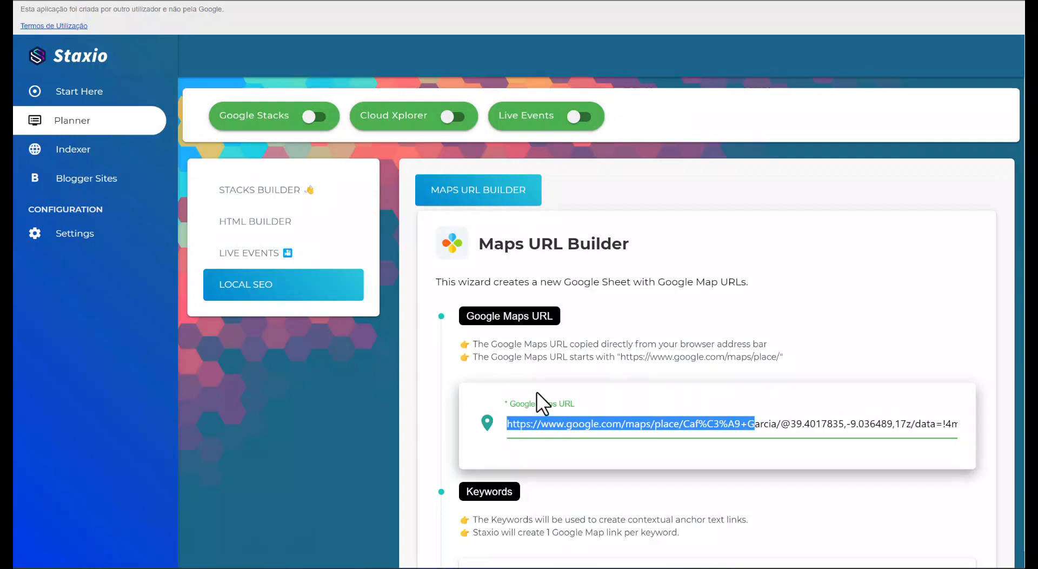
pyautogui.click(537, 366)
# Copy the whole keyword list, from "restaurant" on line 68 through line 173 of the text editor notes, into the builder's Keywords field
pyautogui.scroll(-2, 539, 369)
pyautogui.scroll(-2, 546, 407)
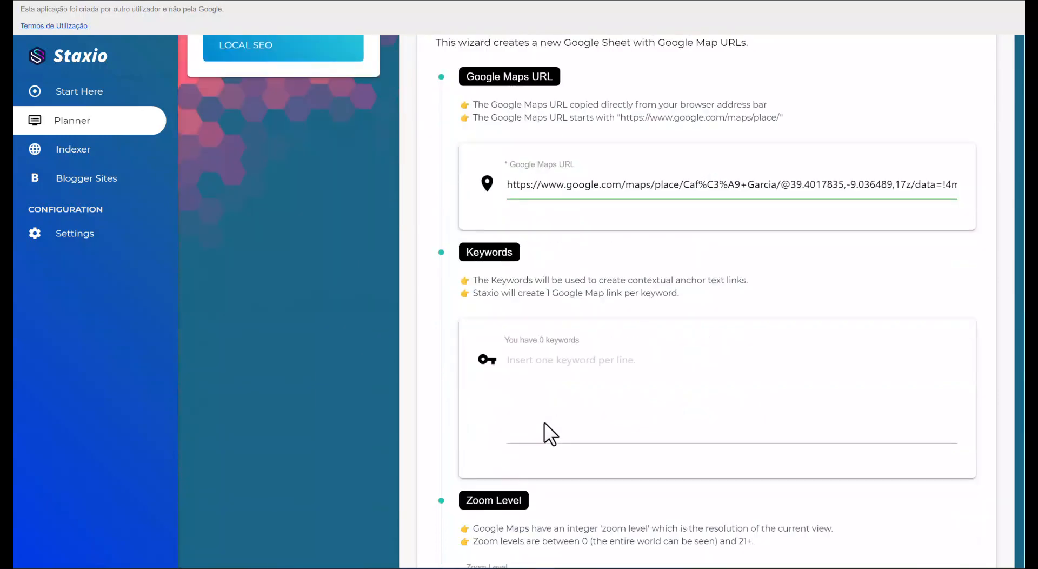
pyautogui.click(535, 362)
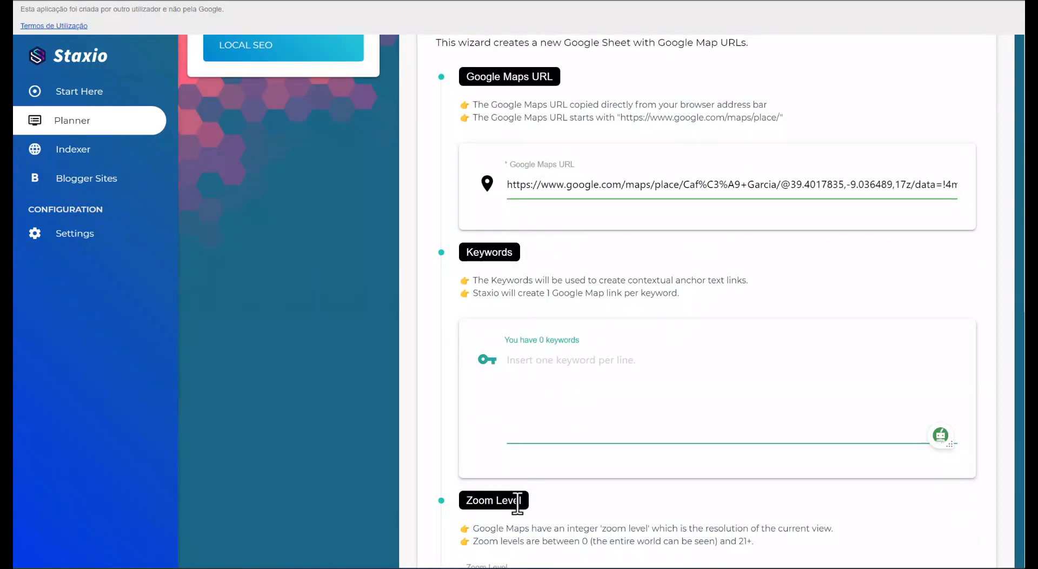
pyautogui.moveTo(503, 565)
pyautogui.click(416, 482)
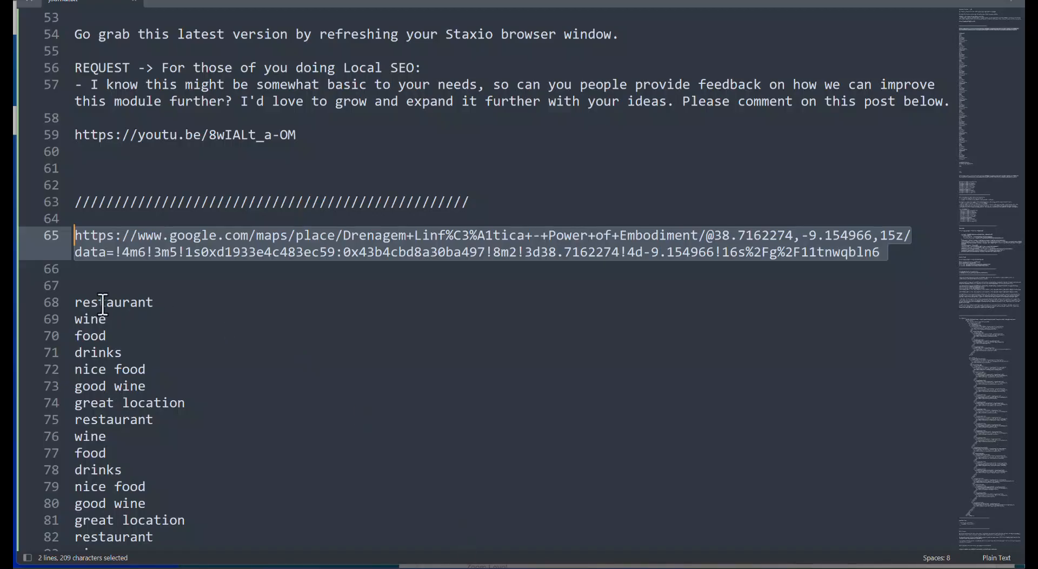
pyautogui.moveTo(76, 301); pyautogui.dragTo(124, 330)
pyautogui.scroll(-15, 124, 330)
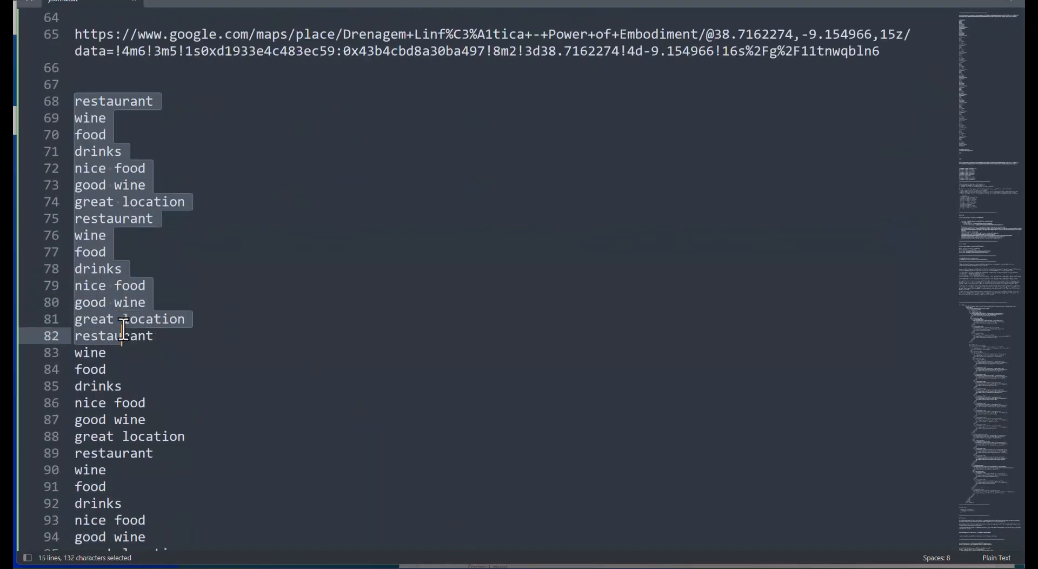
pyautogui.scroll(-12, 124, 330)
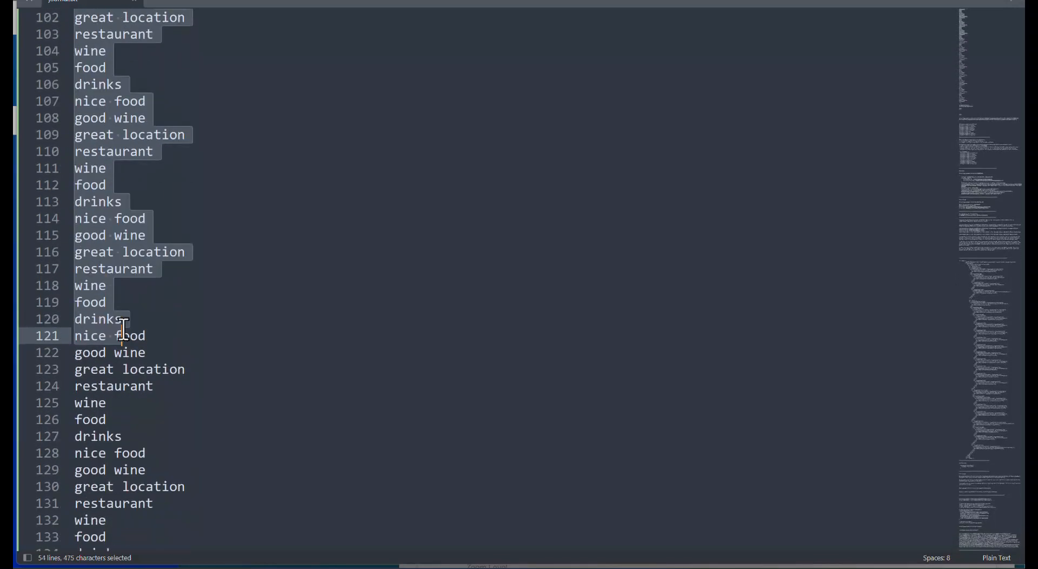
pyautogui.scroll(-5, 124, 330)
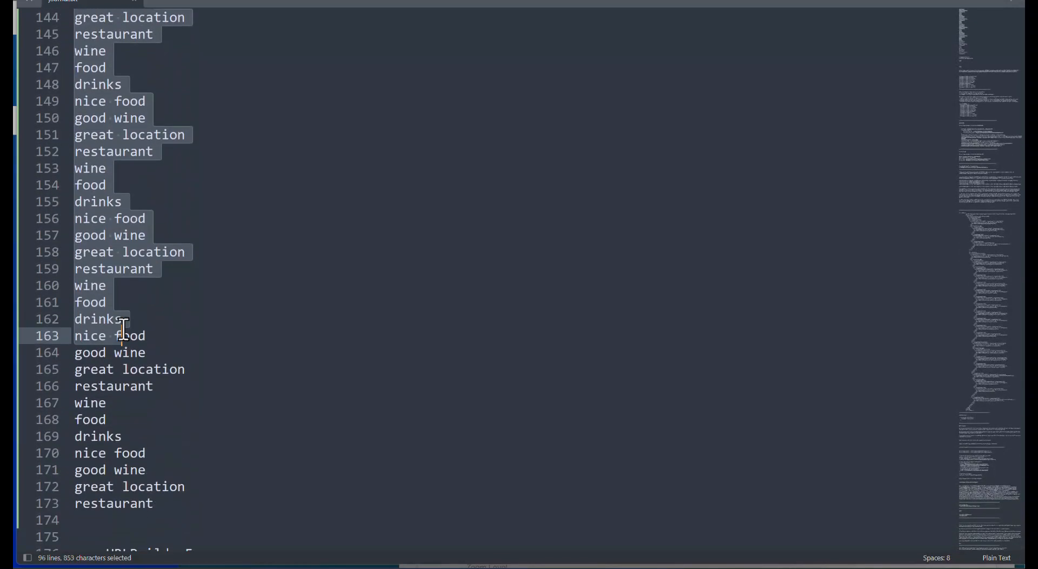
pyautogui.moveTo(124, 329); pyautogui.dragTo(163, 403)
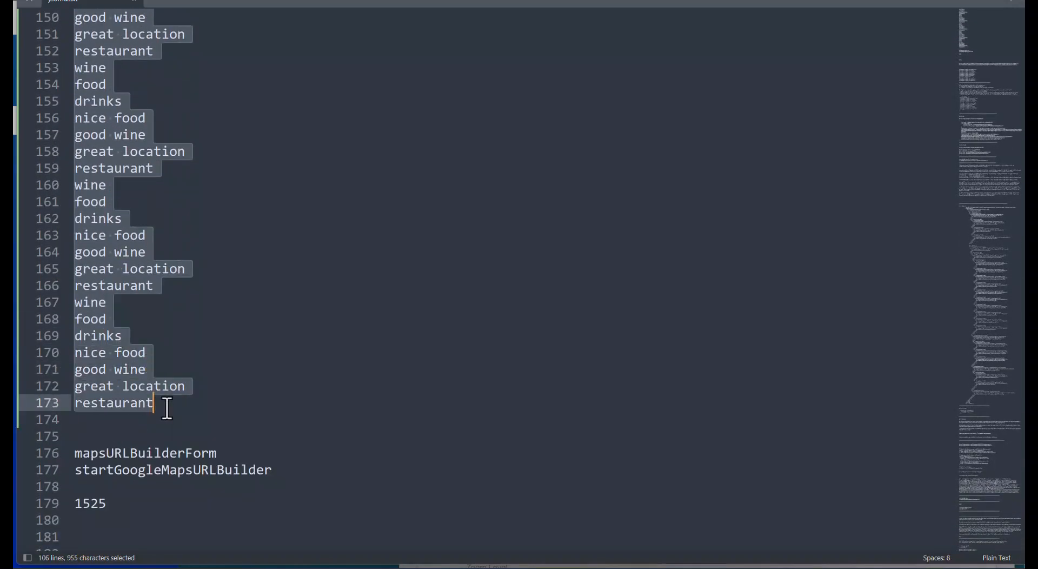
pyautogui.hotkey('ctrl', 'c')
pyautogui.hotkey('alt', 'Tab')
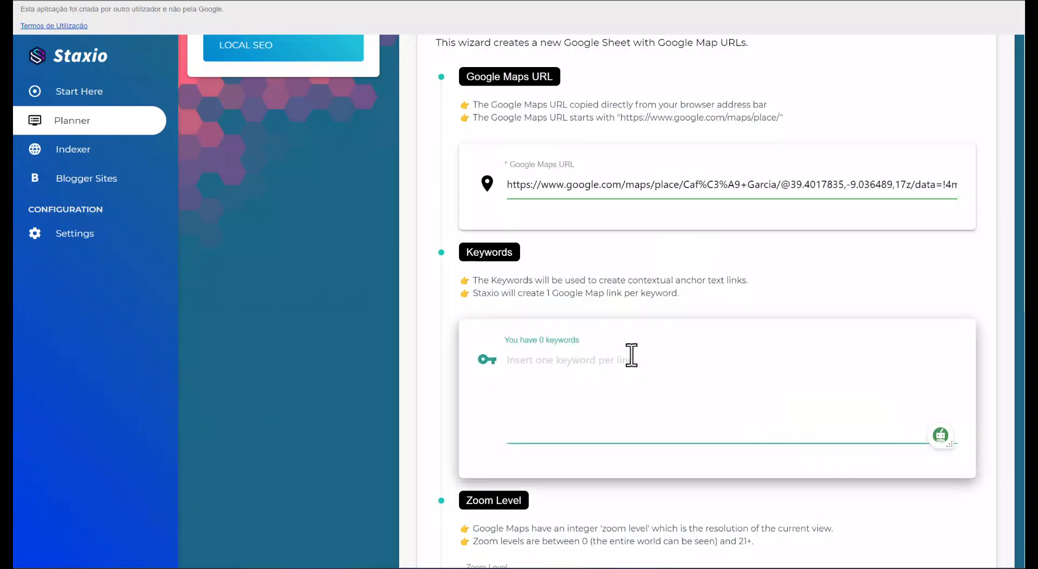
pyautogui.hotkey('ctrl', 'v')
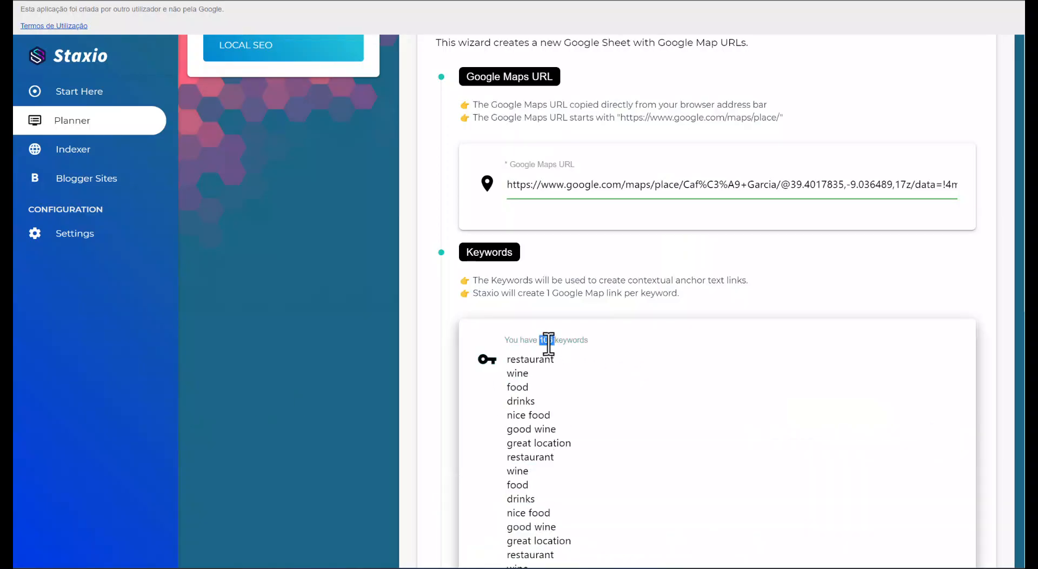
# Build the map URLs with zoom level 15, latitude increase 0.00153, and QR Codes and Link Shorteners enabled
pyautogui.scroll(-10, 563, 371)
pyautogui.scroll(-8, 566, 371)
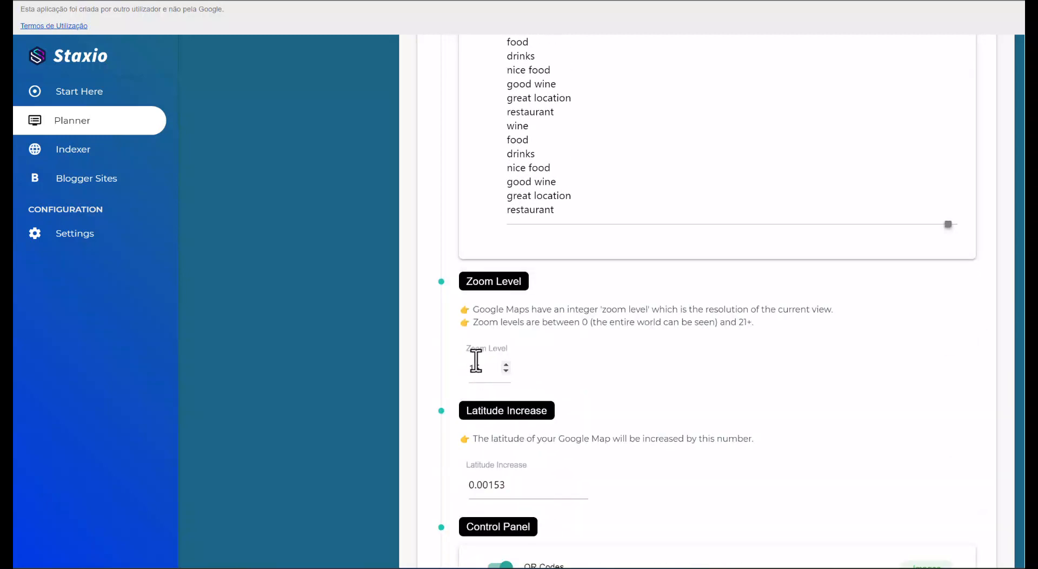
pyautogui.scroll(-2, 530, 365)
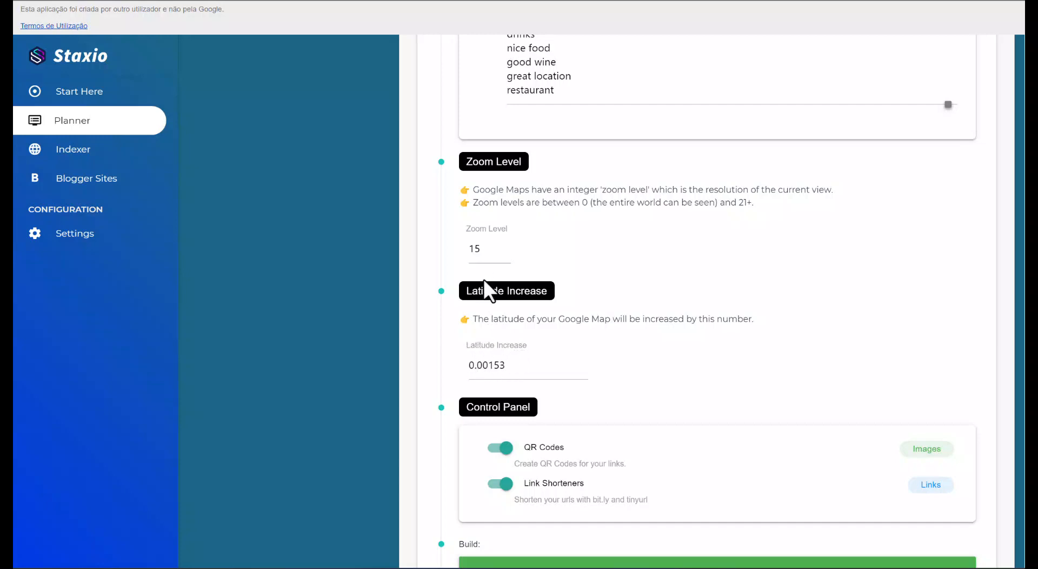
pyautogui.scroll(-2, 588, 369)
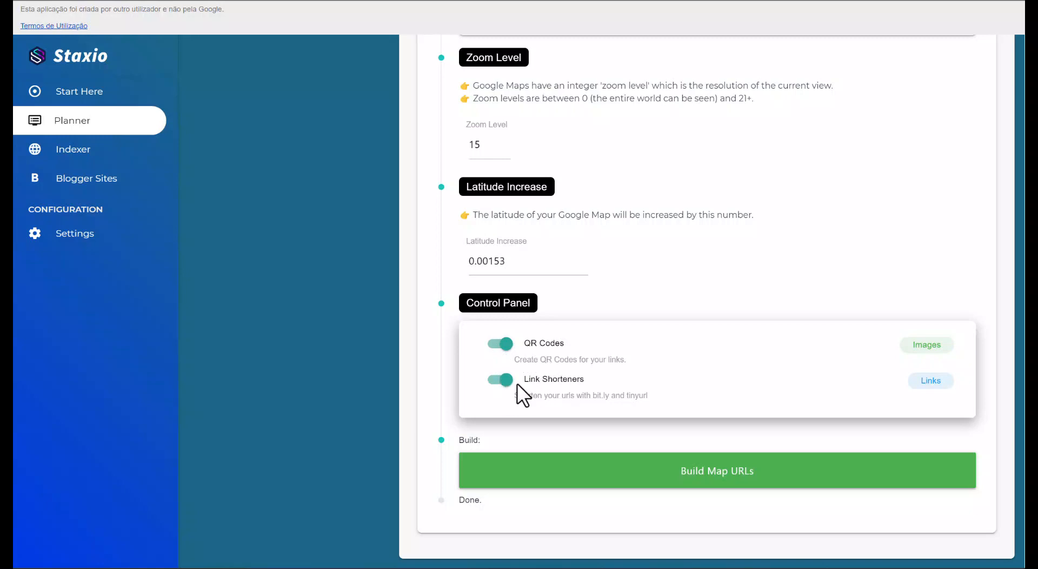
pyautogui.click(613, 471)
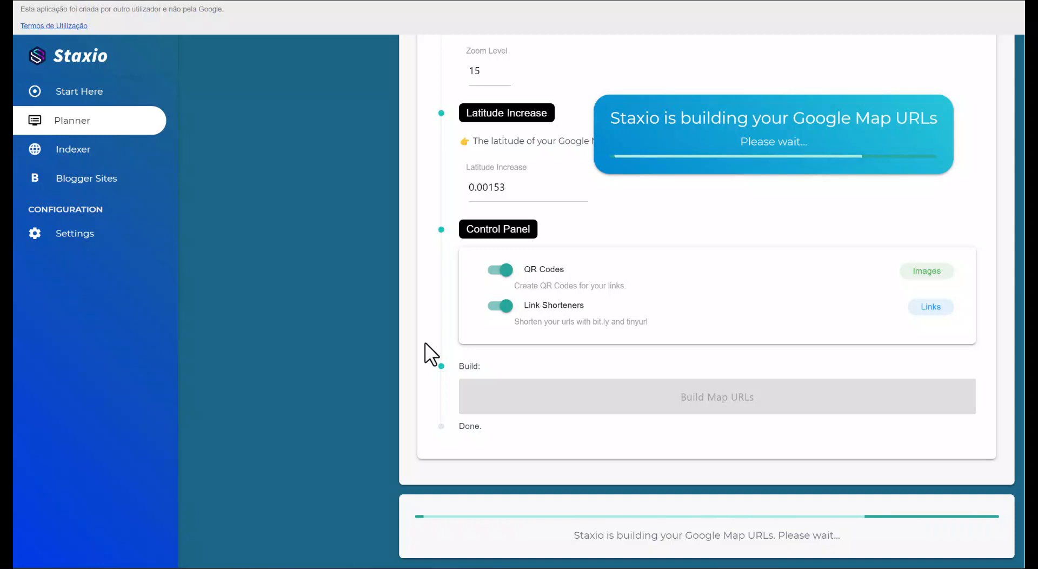
# Show the Google Stacks table in the Planner and filter it by "maps"
pyautogui.scroll(5, 425, 342)
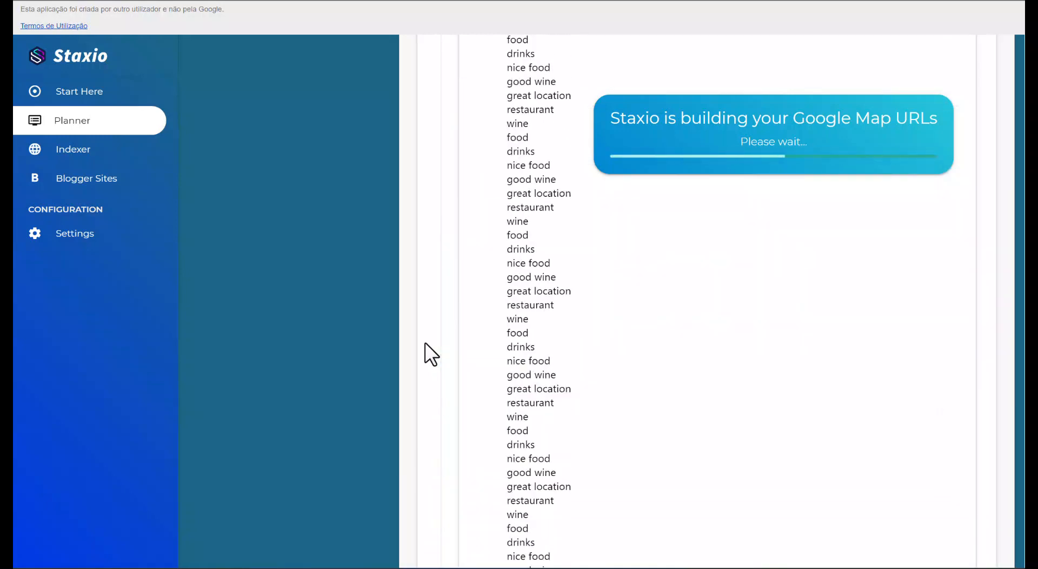
pyautogui.scroll(6, 425, 342)
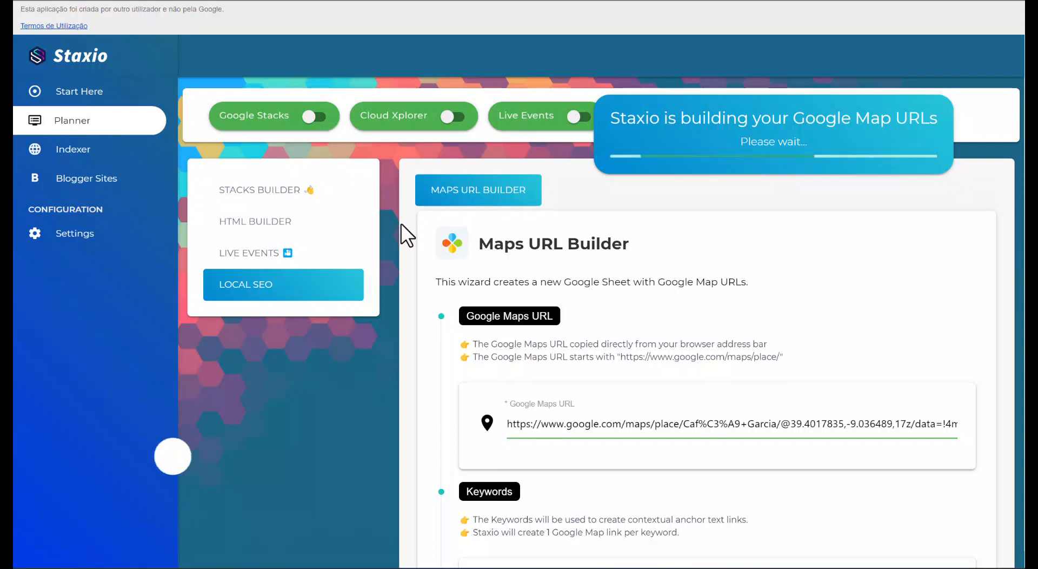
pyautogui.click(313, 118)
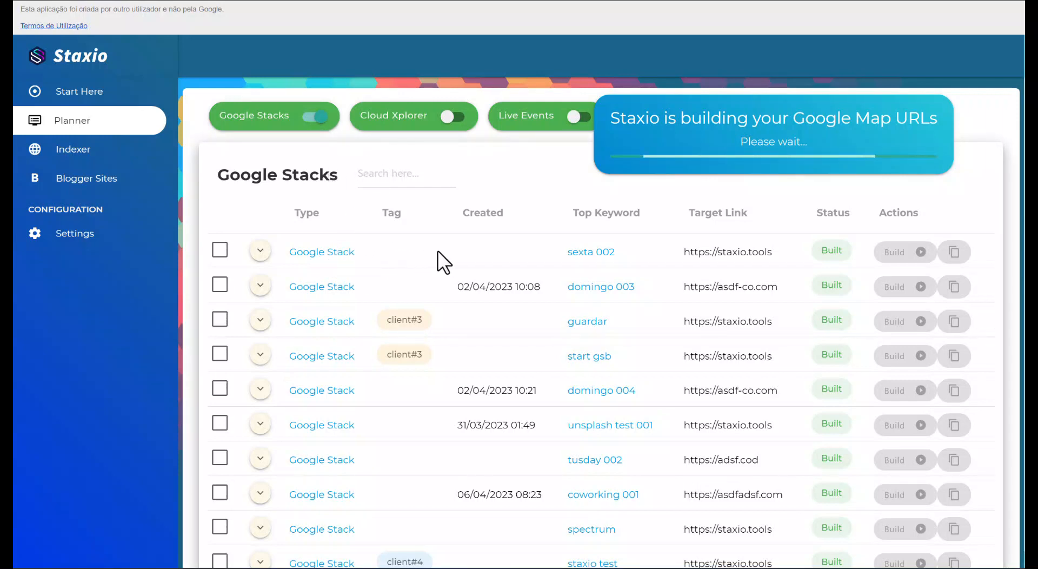
pyautogui.click(386, 178)
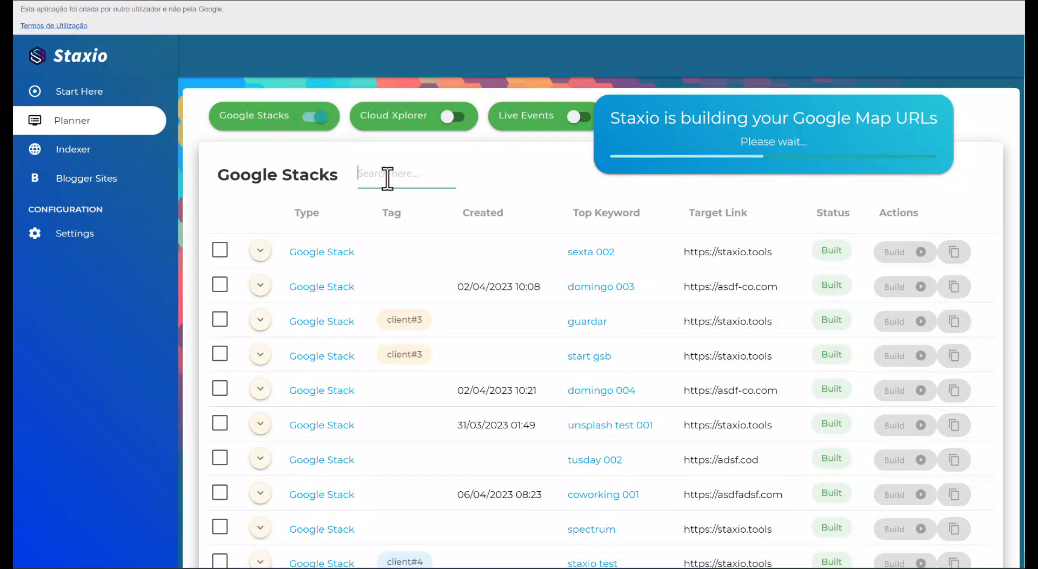
pyautogui.write('ma')
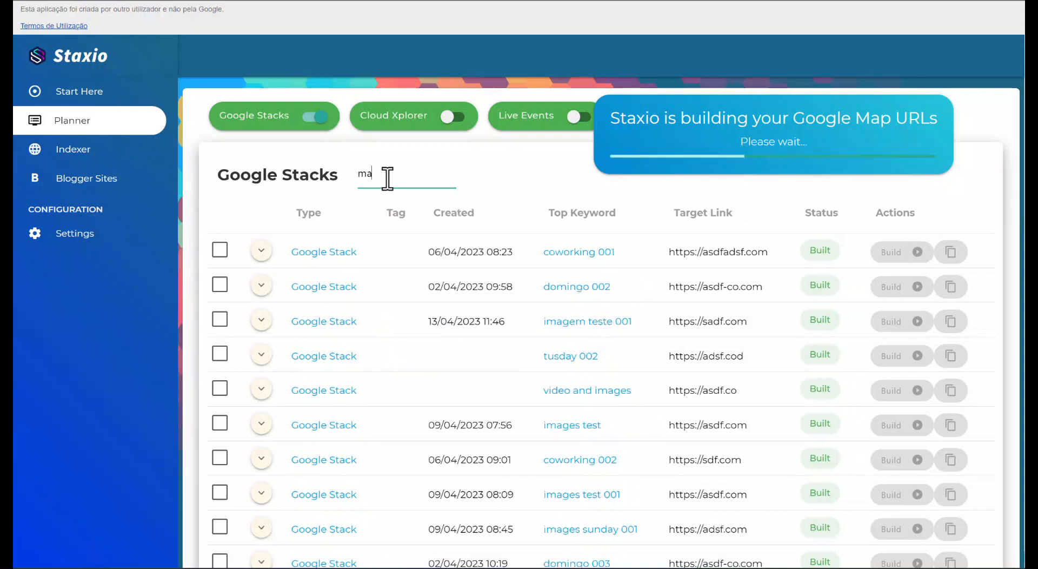
pyautogui.write('p')
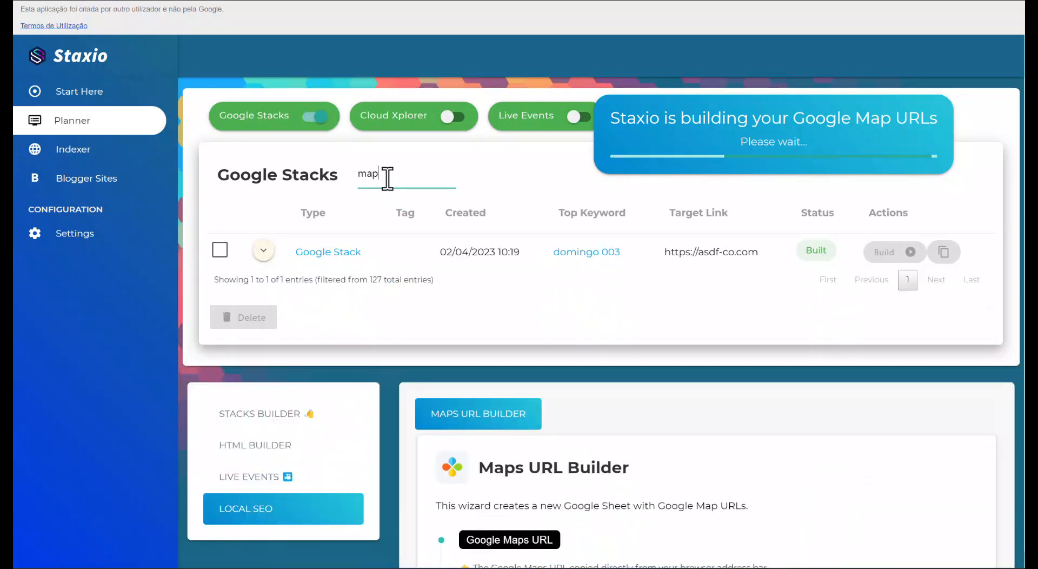
pyautogui.write('s')
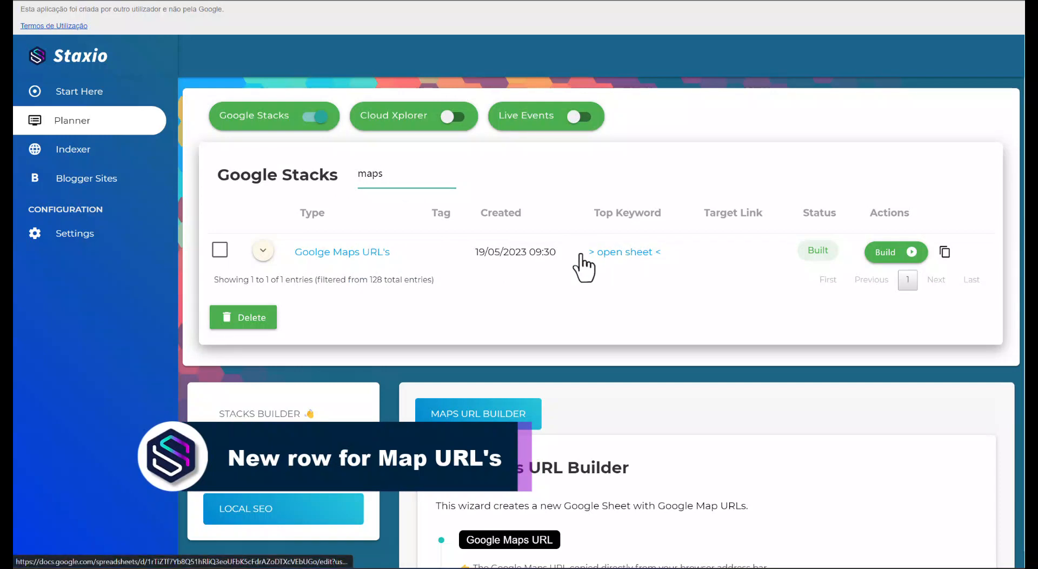
# Review the Goolge Maps URL's row's build details and its Google Drive folder, closing both to return to the table
pyautogui.click(264, 252)
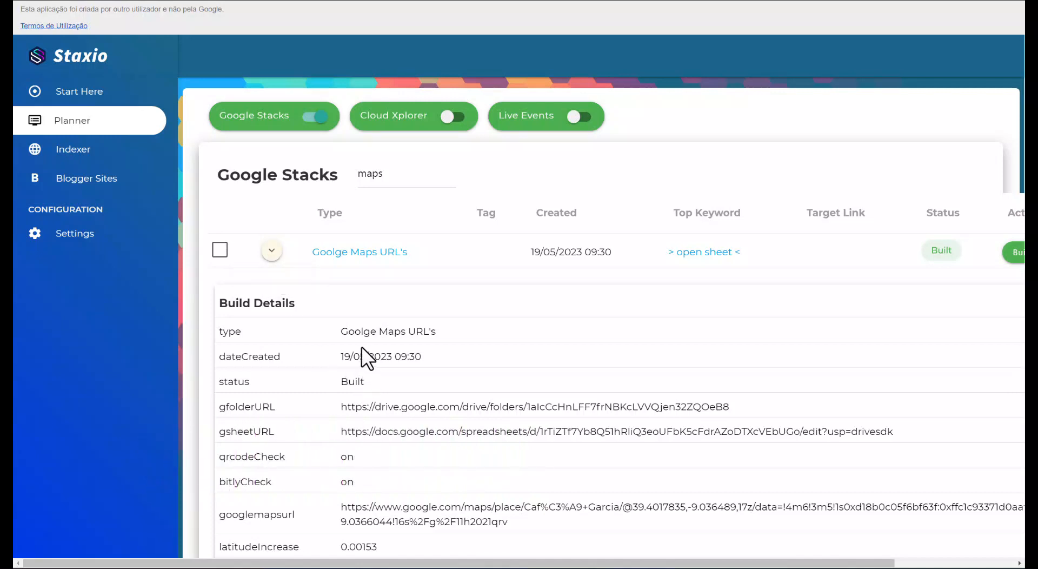
pyautogui.scroll(-4, 364, 352)
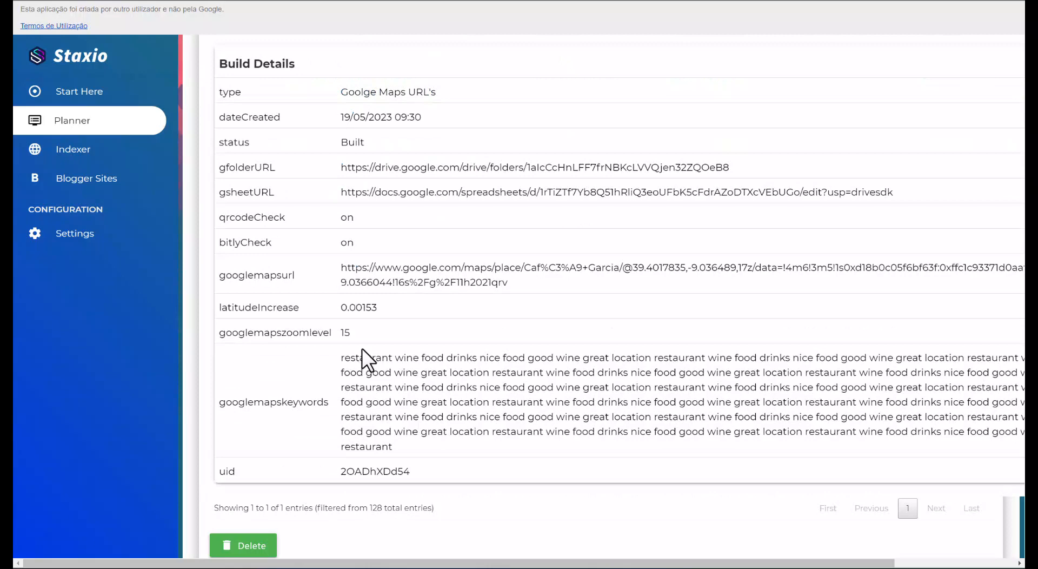
pyautogui.scroll(4, 398, 365)
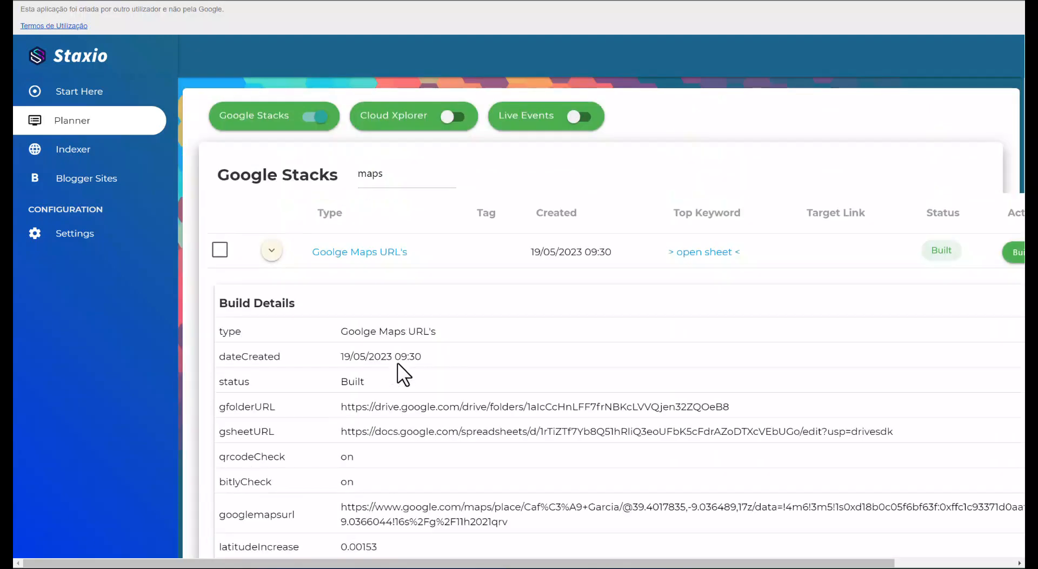
pyautogui.click(271, 249)
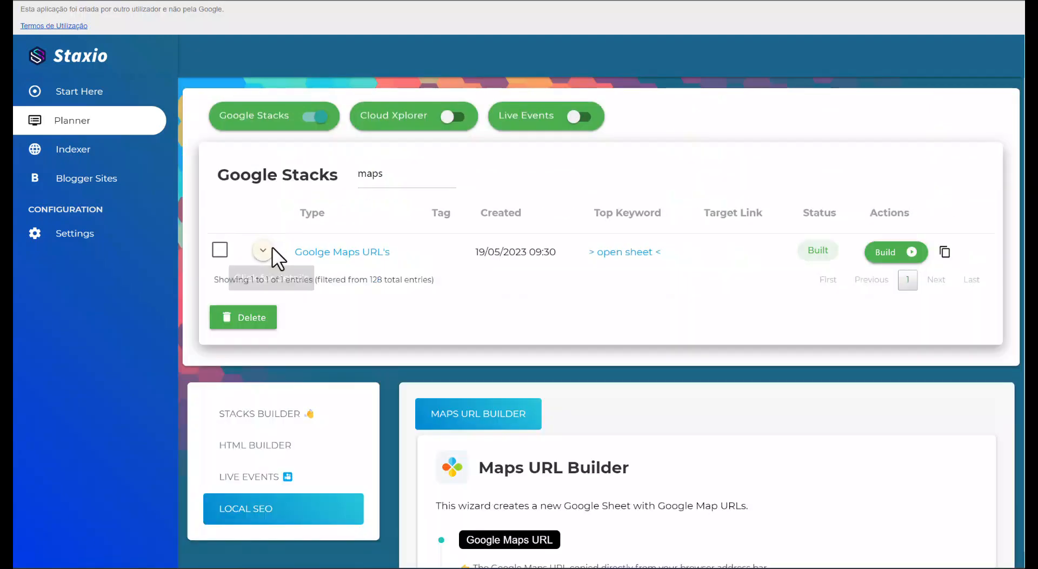
pyautogui.click(359, 251)
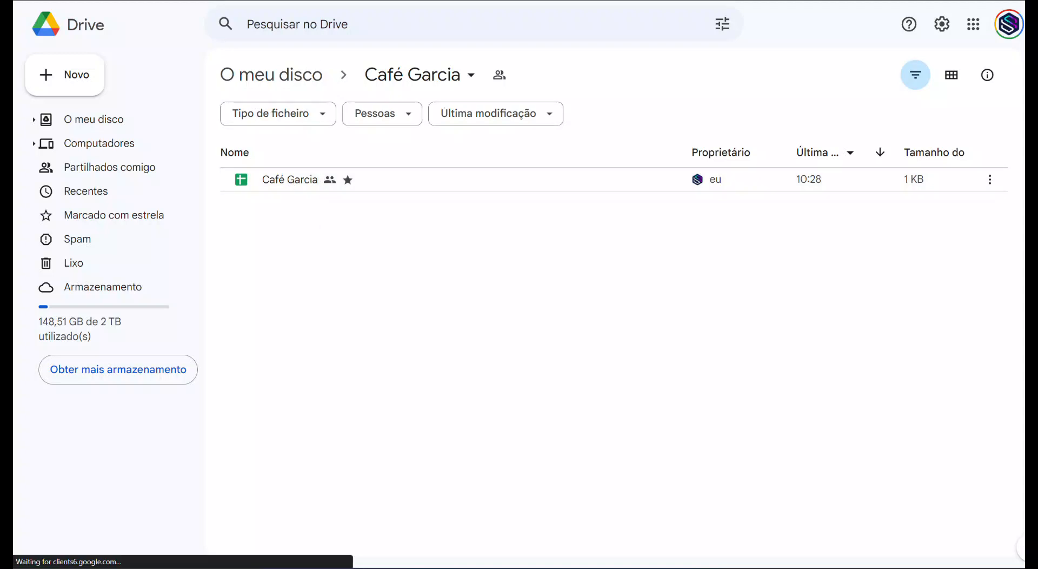
pyautogui.hotkey('ctrl', 'w')
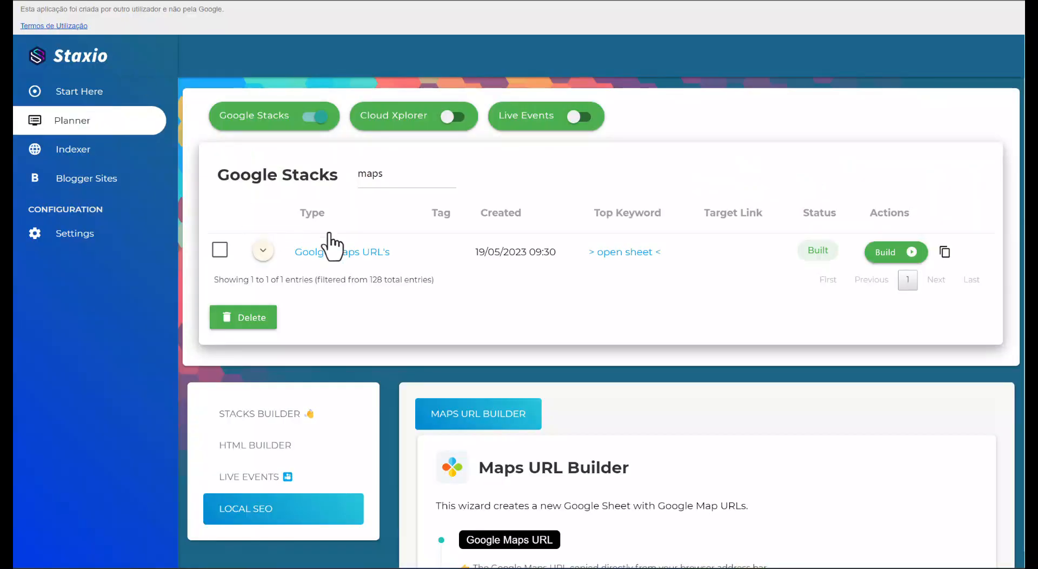
# Open the generated Café Garcia sheet, check its title and business name, and widen column B to show more of the URLs
pyautogui.click(625, 266)
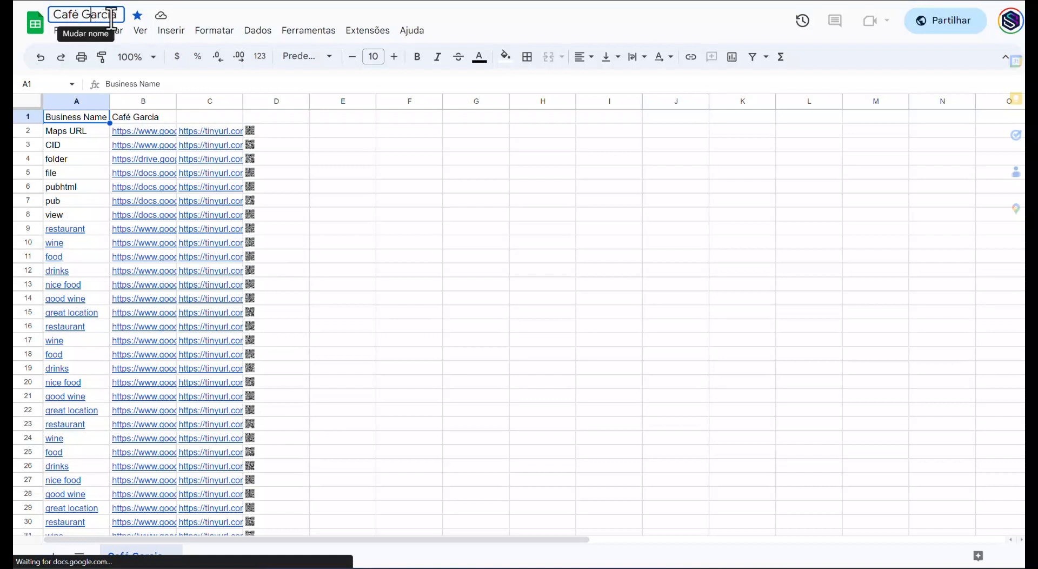
pyautogui.moveTo(116, 15); pyautogui.dragTo(52, 18)
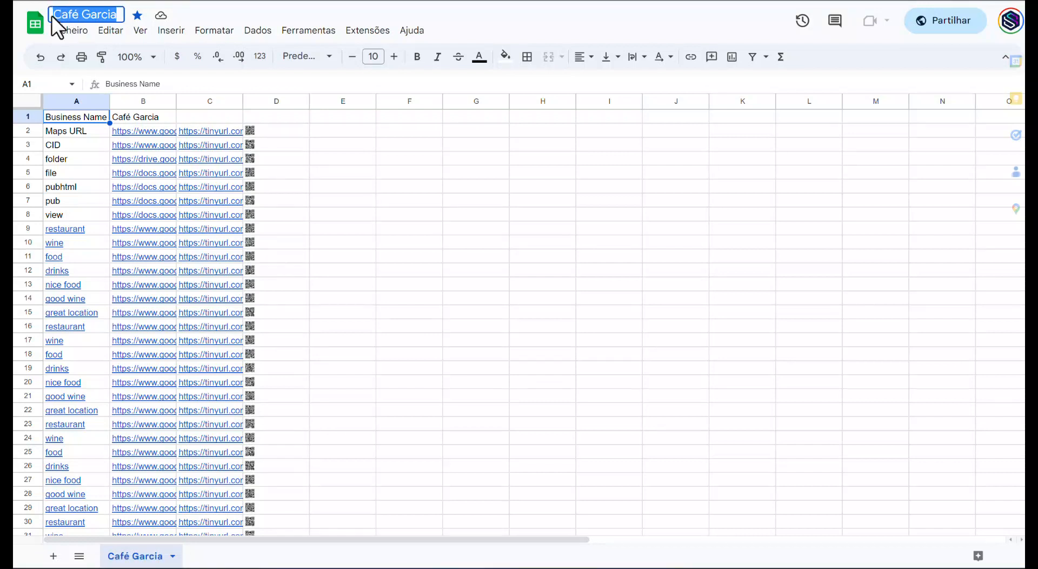
pyautogui.click(136, 117)
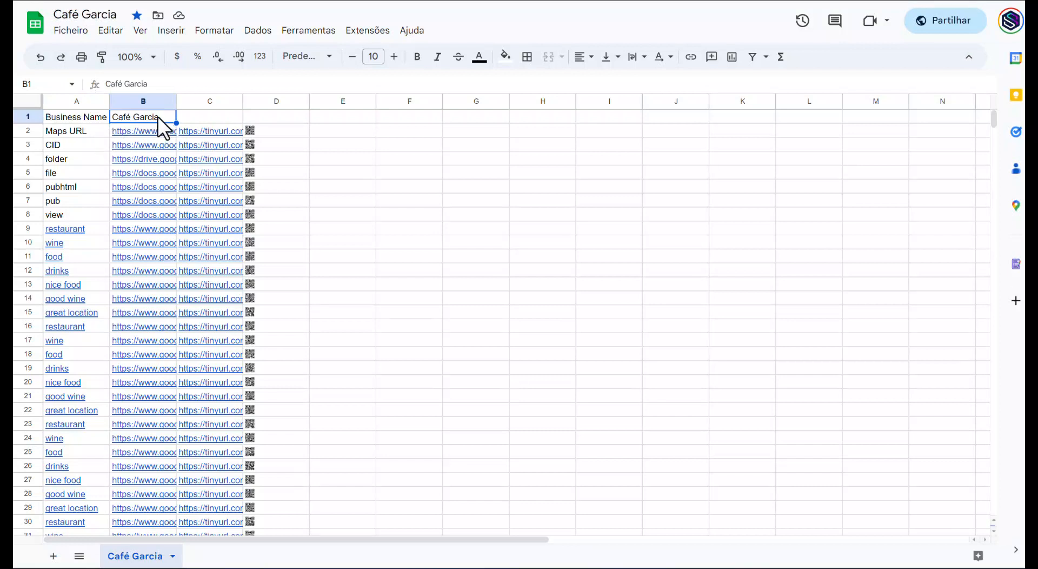
pyautogui.click(92, 131)
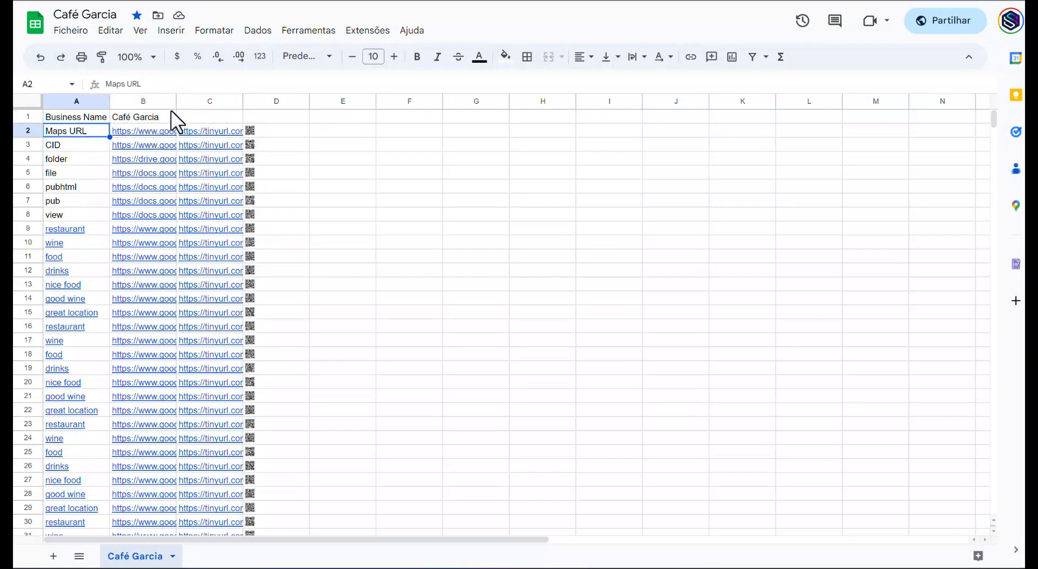
pyautogui.moveTo(179, 105); pyautogui.dragTo(260, 105)
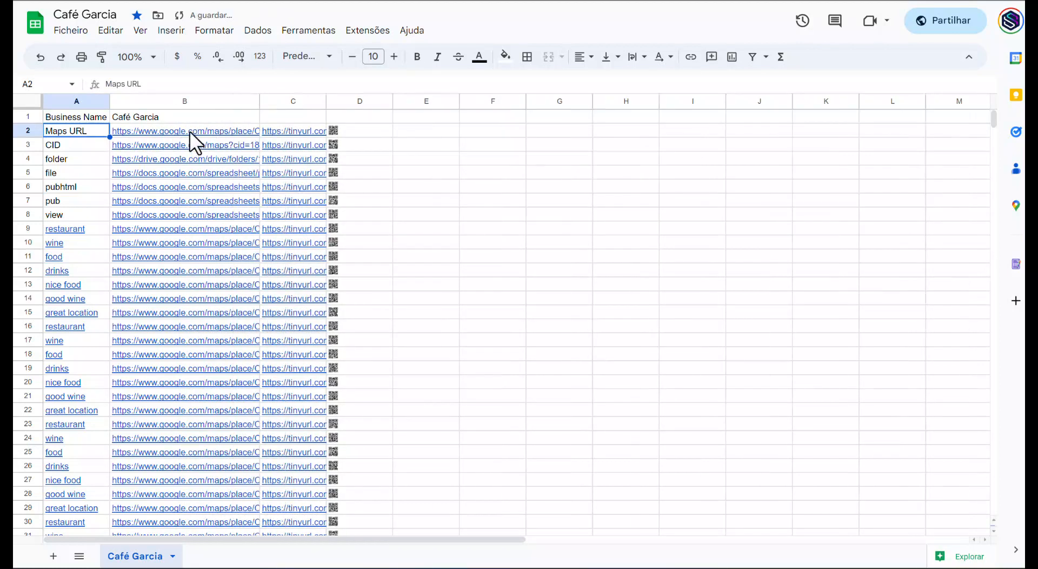
# Examine the CID, folder, file, pubhtml, pub and view rows, checking their links in column B
pyautogui.click(76, 148)
pyautogui.click(162, 141)
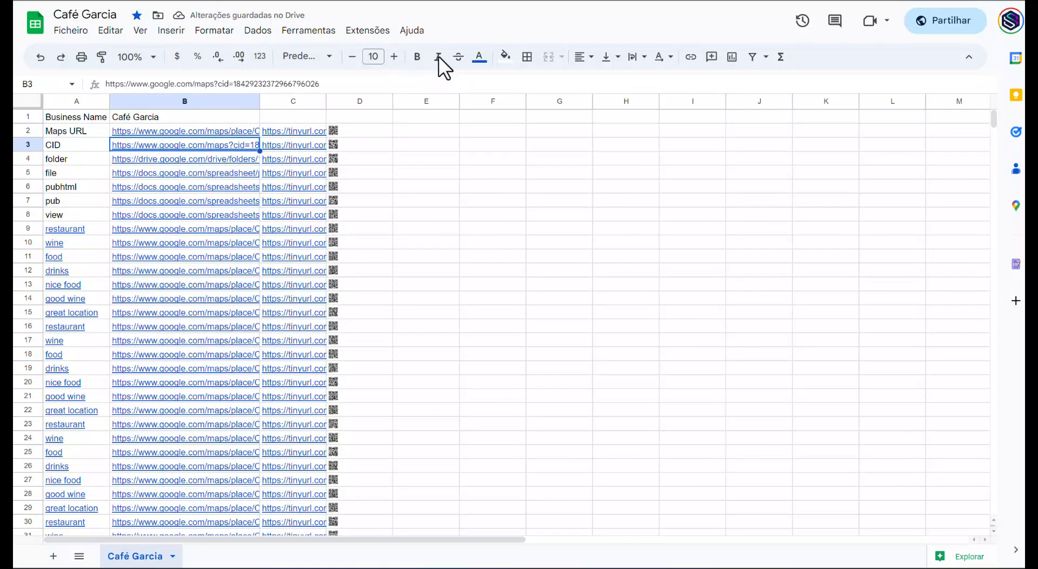
pyautogui.click(71, 159)
pyautogui.click(141, 158)
pyautogui.click(95, 174)
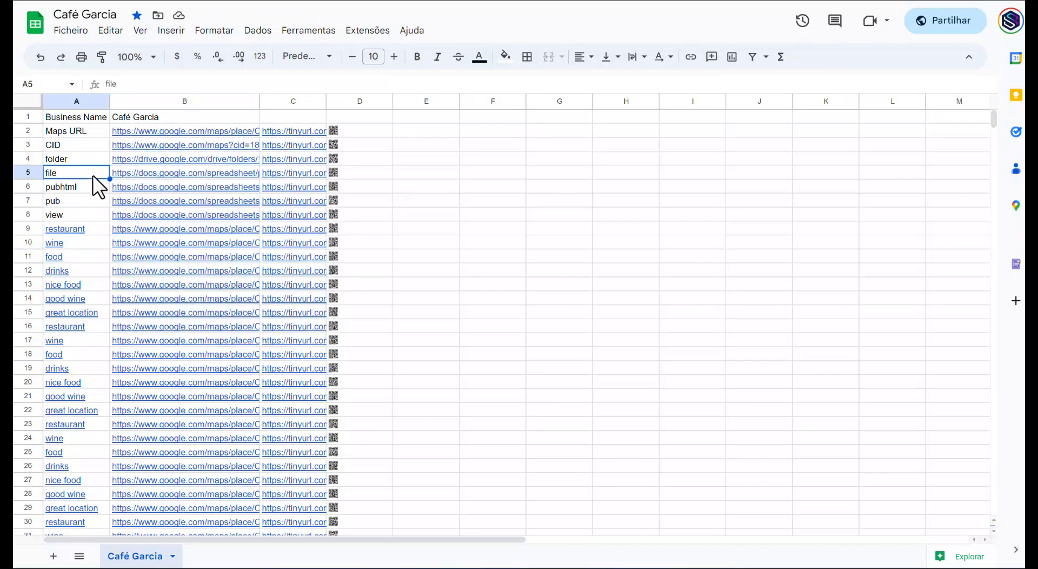
pyautogui.click(128, 174)
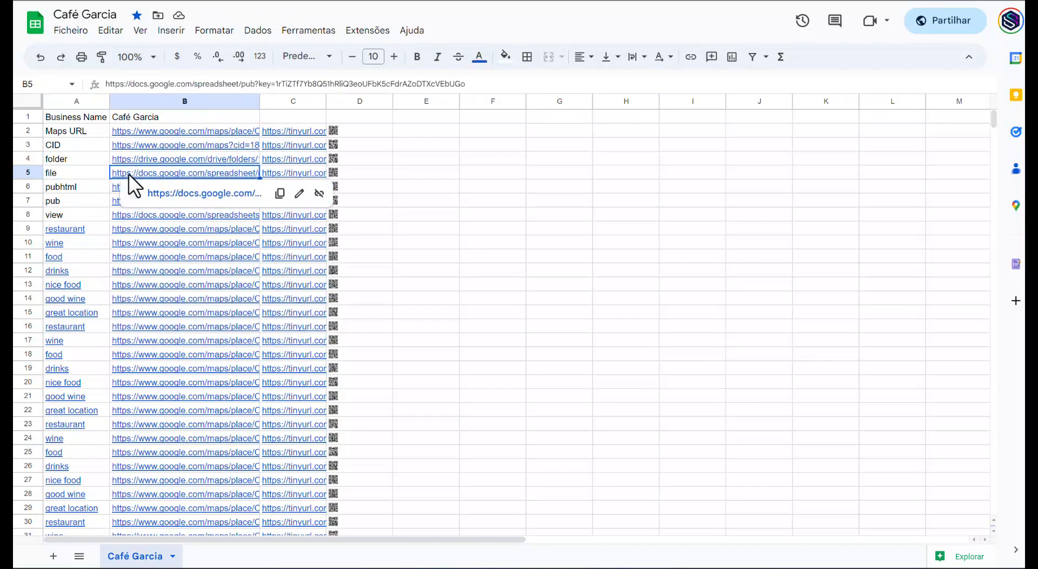
pyautogui.click(75, 186)
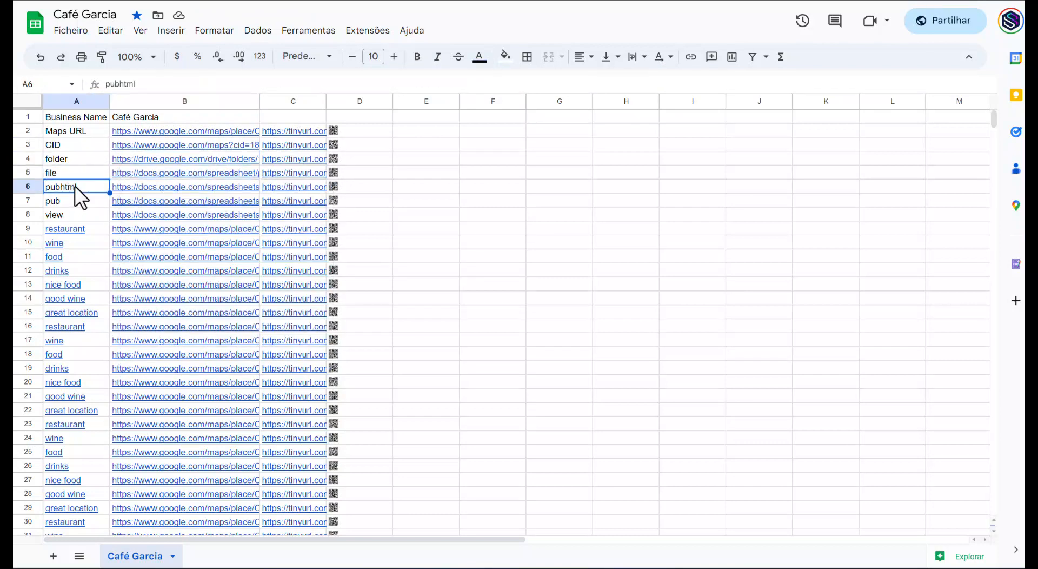
pyautogui.click(80, 199)
pyautogui.click(87, 216)
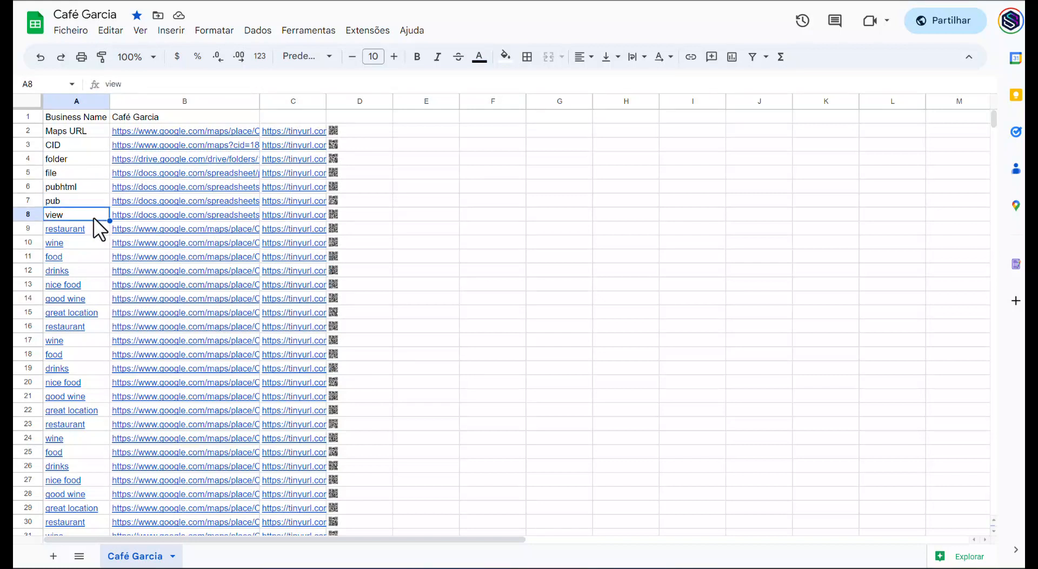
pyautogui.press('Right')
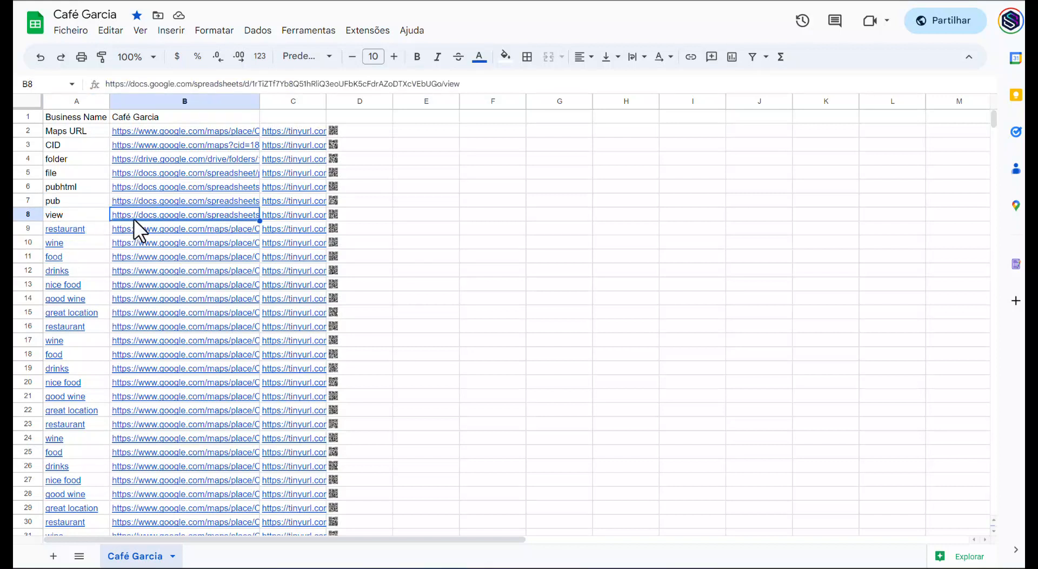
# Inspect the URL endings of the view, pub and pubhtml links in B8, B7 and B6, and check the file link in B5
pyautogui.doubleClick(452, 83)
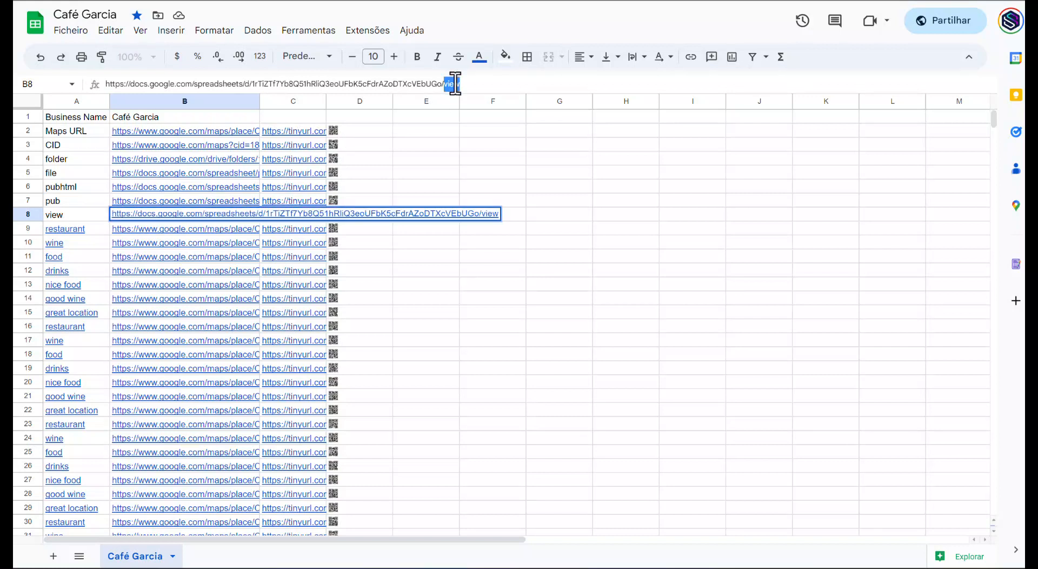
pyautogui.click(204, 199)
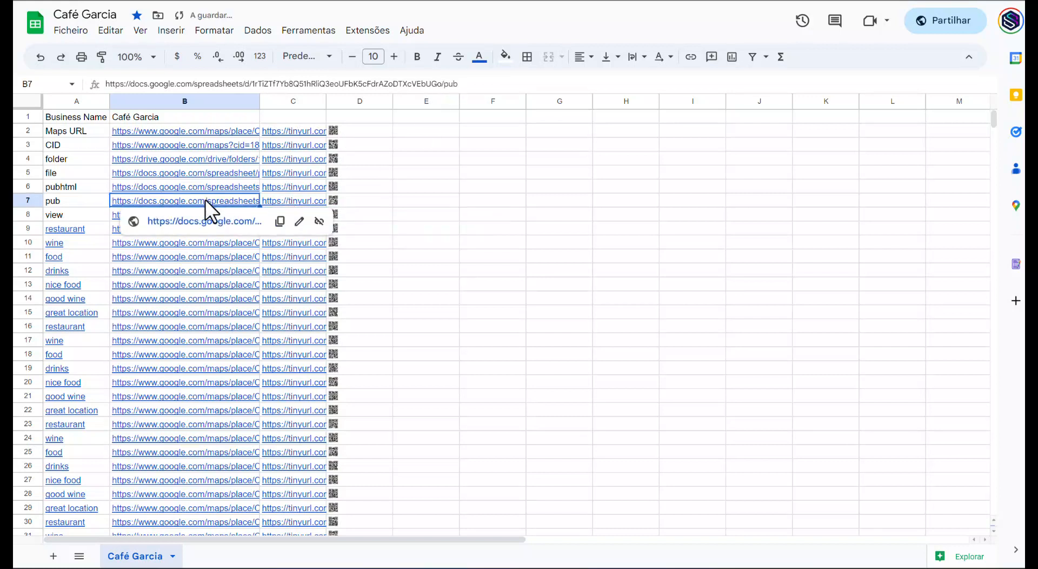
pyautogui.doubleClick(453, 83)
pyautogui.click(172, 187)
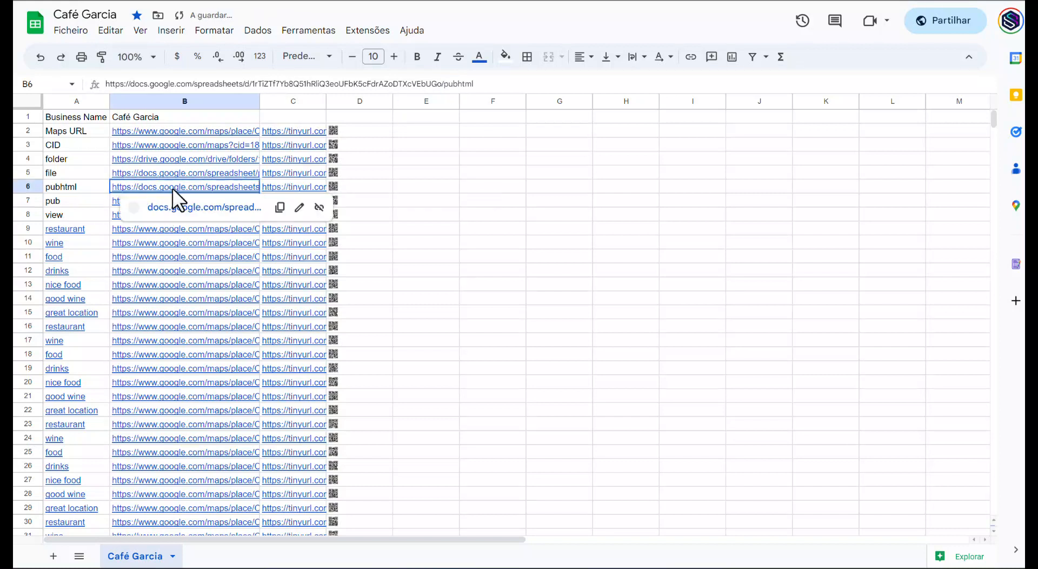
pyautogui.doubleClick(468, 84)
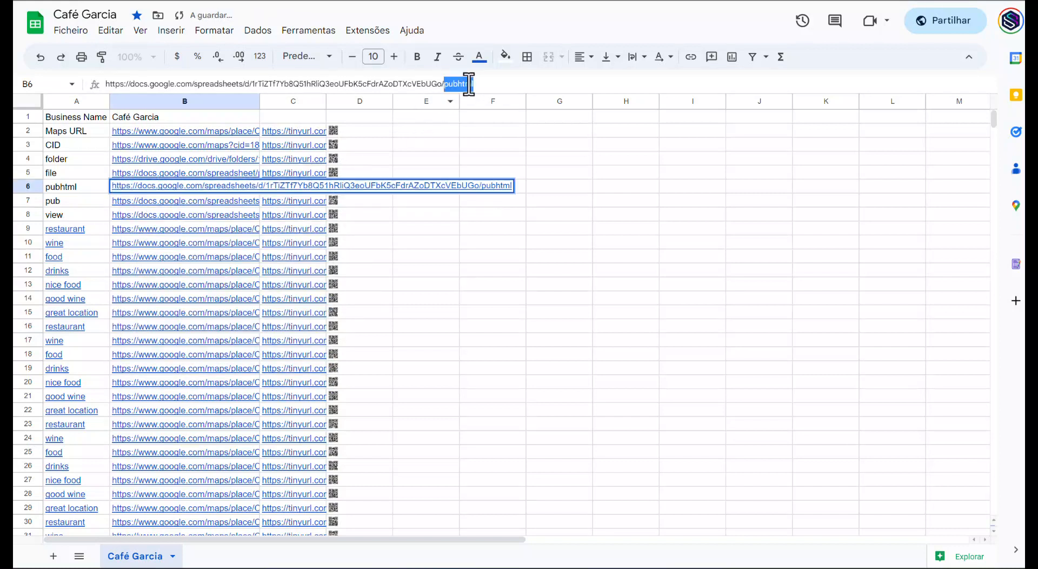
pyautogui.click(222, 173)
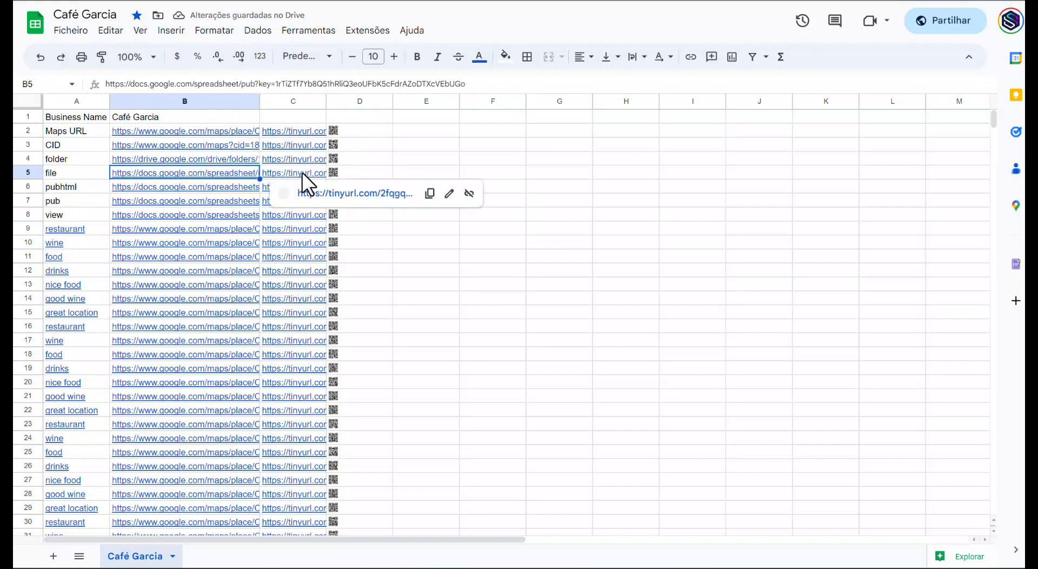
# Fit column C to the full shortened tinyurl links and preview the Maps URL row's short link
pyautogui.doubleClick(326, 100)
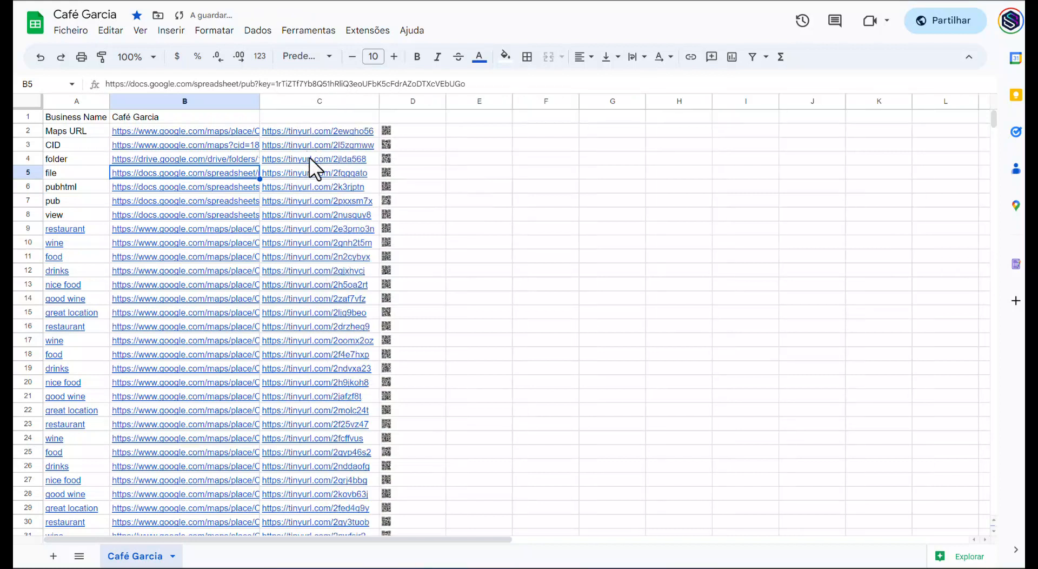
pyautogui.moveTo(306, 130)
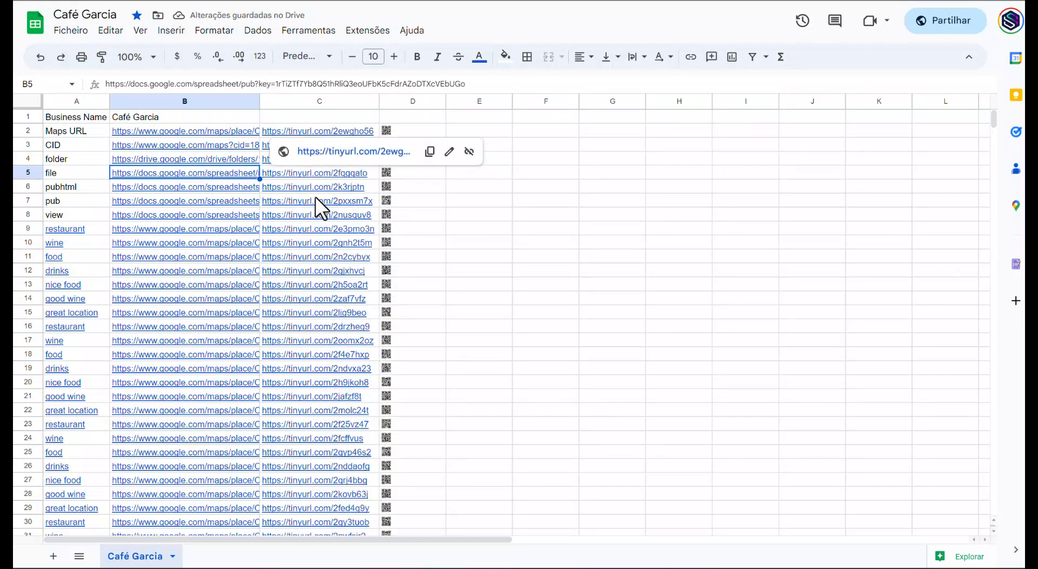
# Inspect the QR code formula in D2 and review the keyword links, short URLs and QR codes down to row 114
pyautogui.click(415, 131)
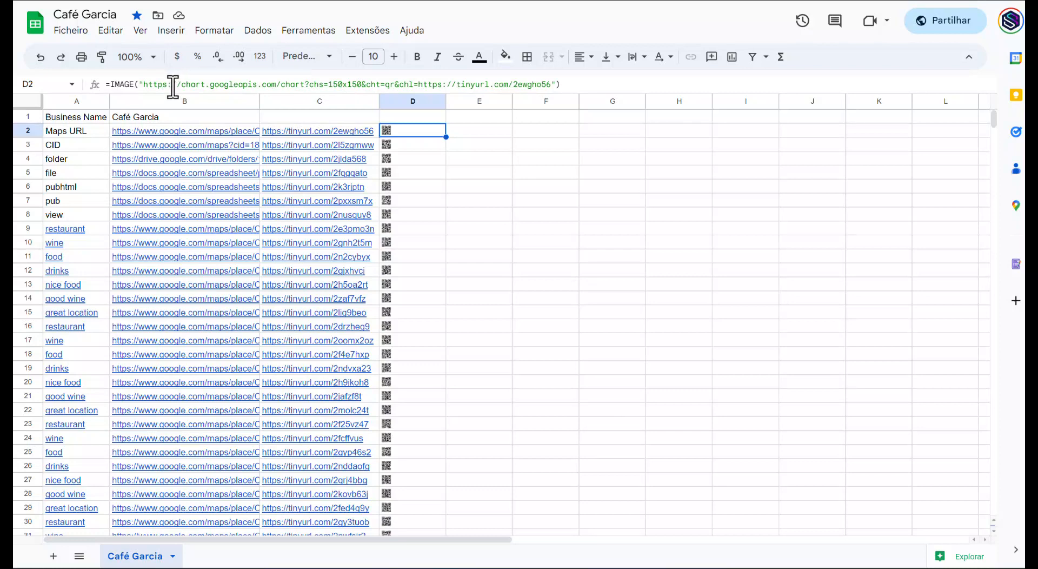
pyautogui.scroll(-10, 400, 268)
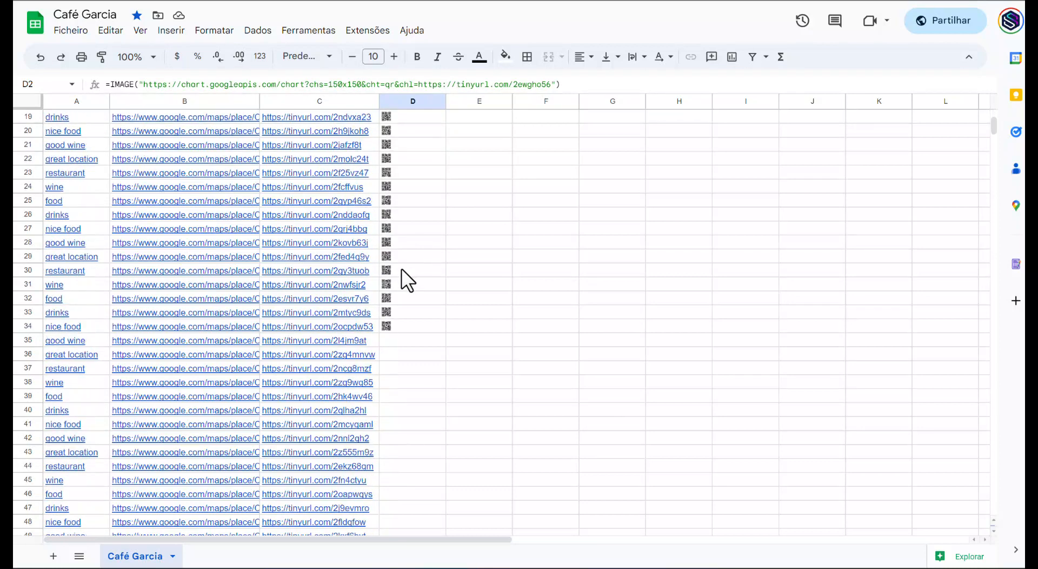
pyautogui.scroll(-10, 401, 264)
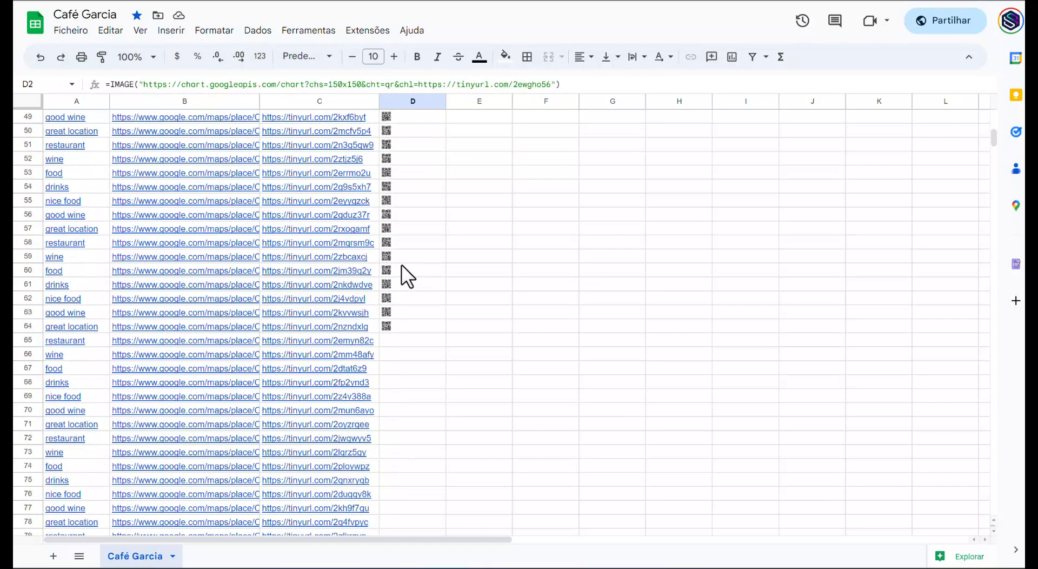
pyautogui.scroll(-13, 401, 262)
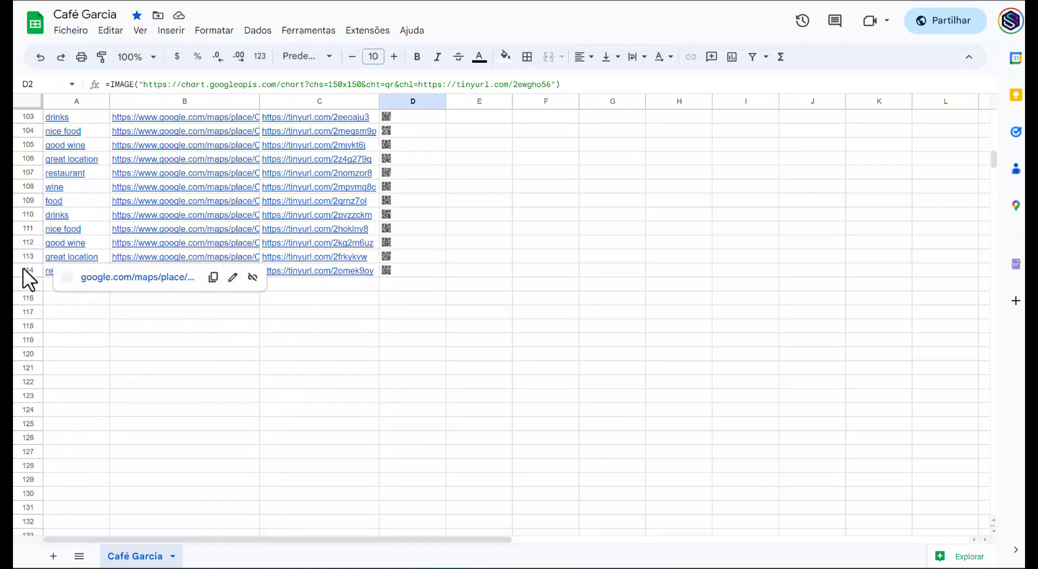
# Select all keyword rows from row 114 up to row 9 to check how many filled cells they contain
pyautogui.click(23, 268)
pyautogui.scroll(6, 62, 289)
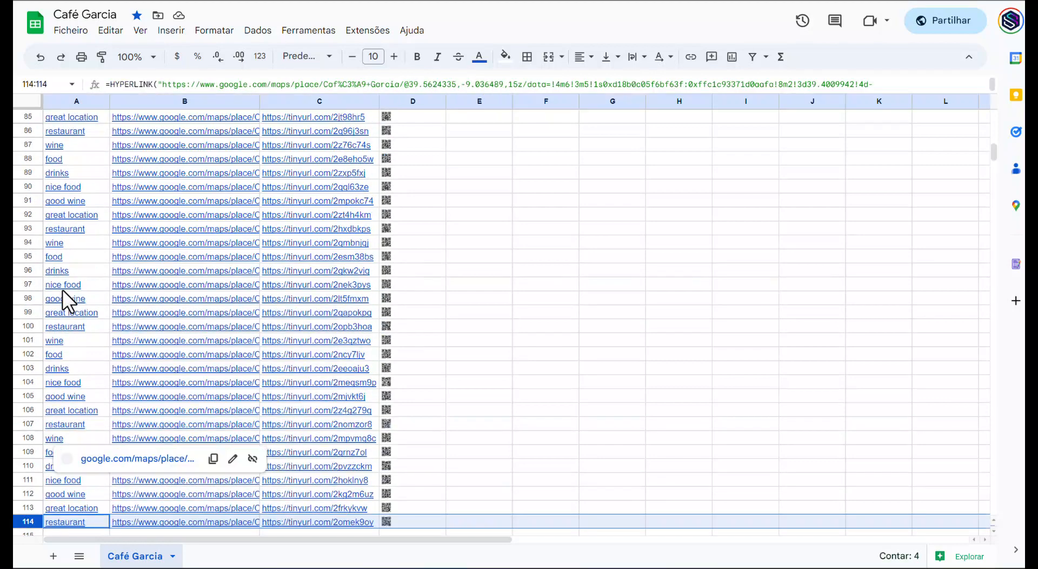
pyautogui.scroll(16, 63, 290)
pyautogui.scroll(12, 64, 289)
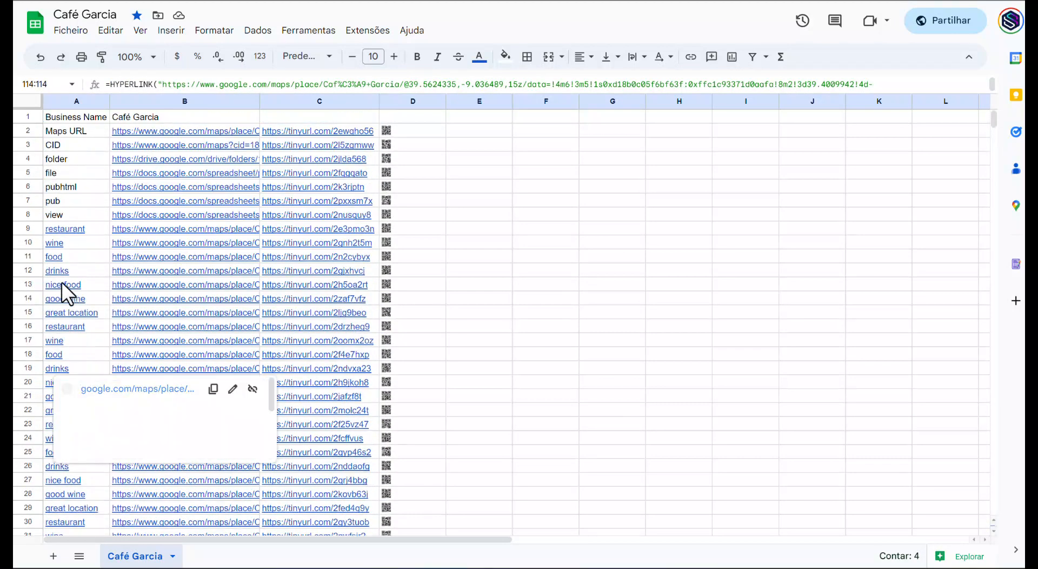
pyautogui.keyDown('shift'); pyautogui.click(29, 227); pyautogui.keyUp('shift')
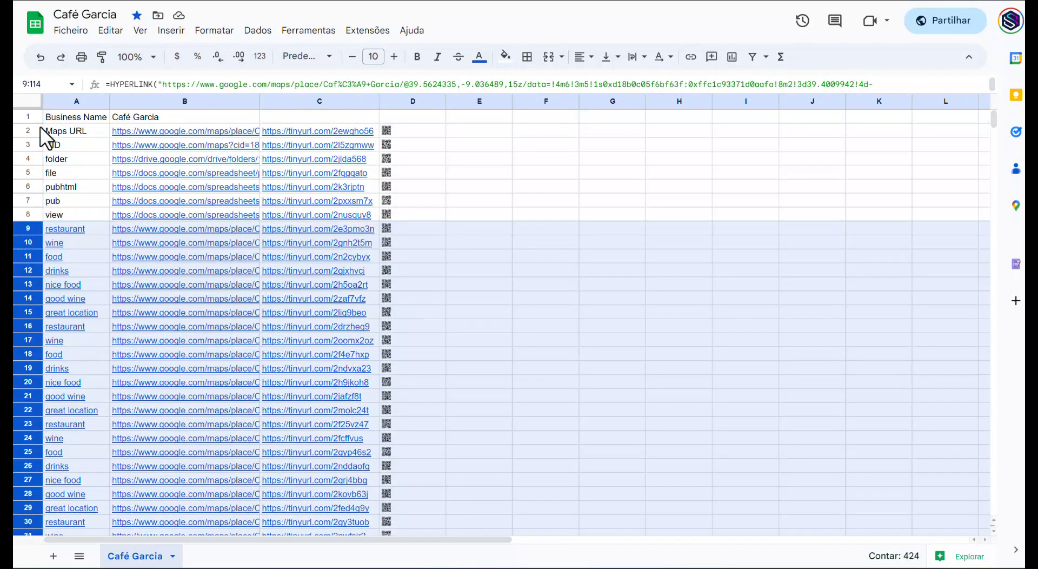
# Highlight rows 1 to 8 with the business name and general links, then select the first restaurant keyword row
pyautogui.moveTo(35, 118); pyautogui.dragTo(33, 205)
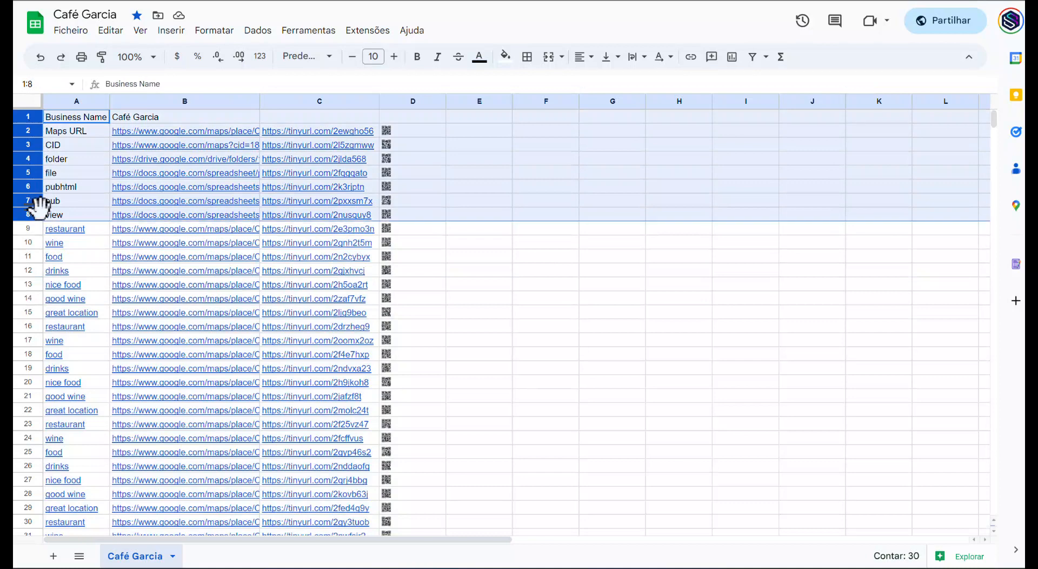
pyautogui.moveTo(233, 200)
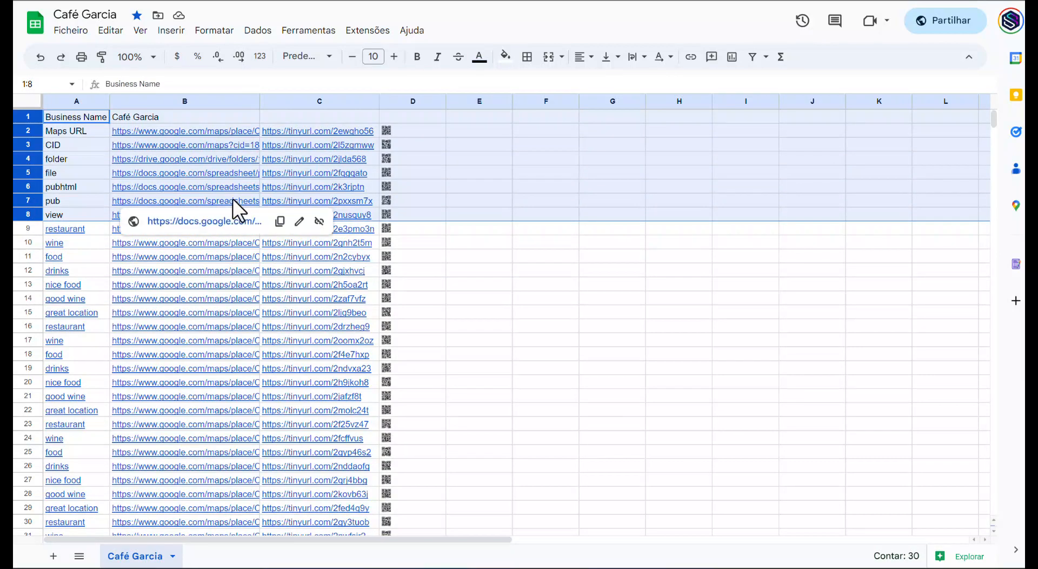
pyautogui.click(28, 227)
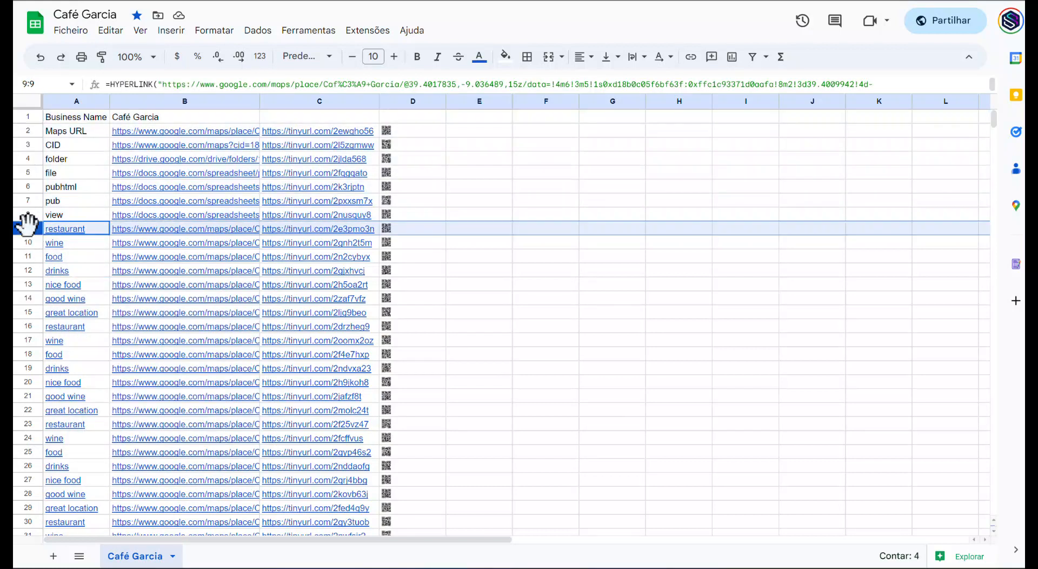